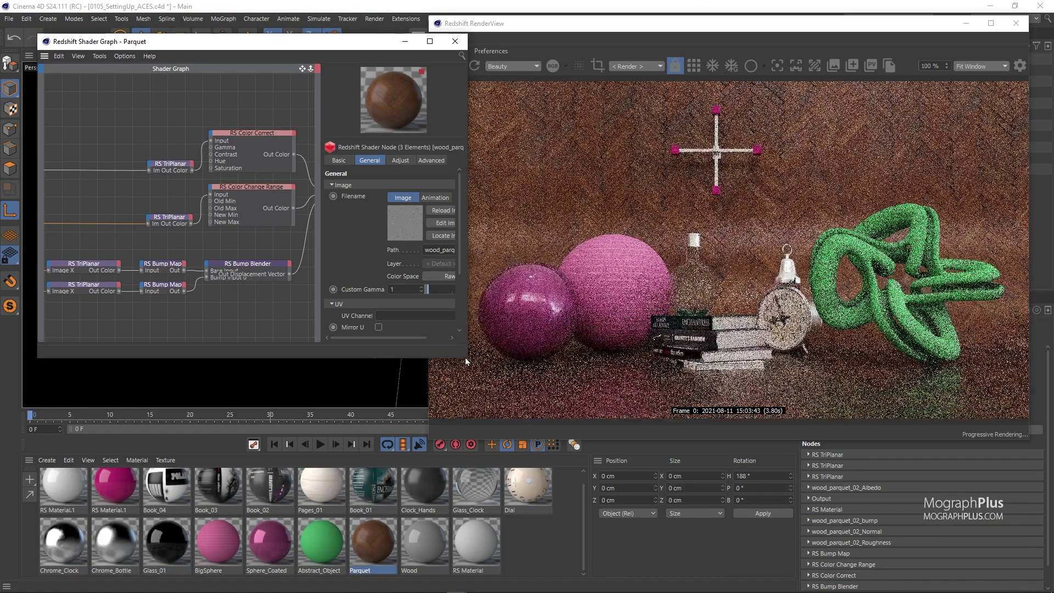
Select the wood_parquet_02_Albedo node and enlarge the graph to show its Remap and Color Space options
middle_drag(28, 181, 97, 182)
click(97, 182)
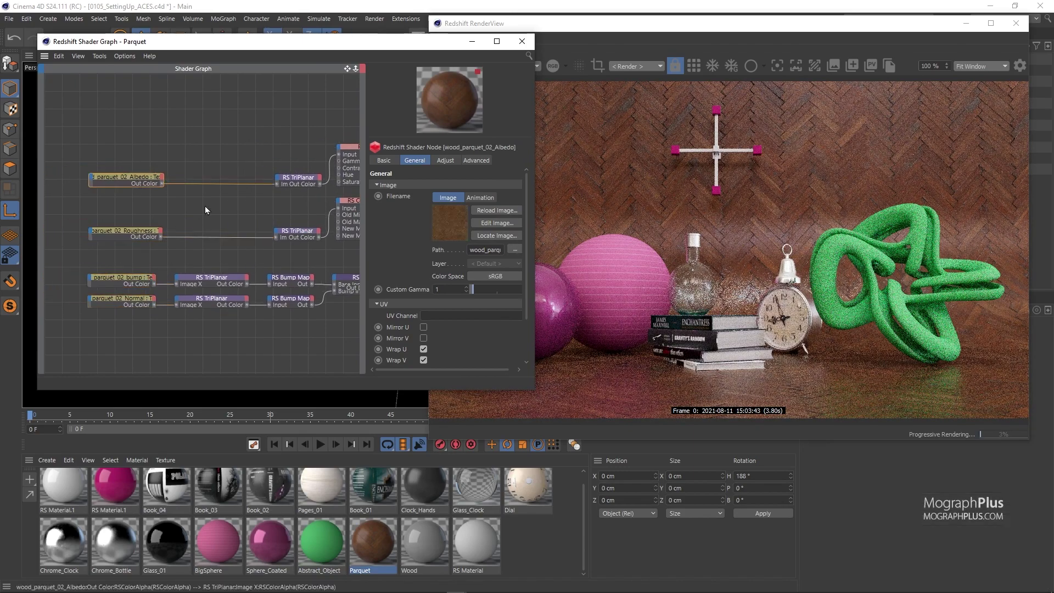
drag(532, 390, 672, 454)
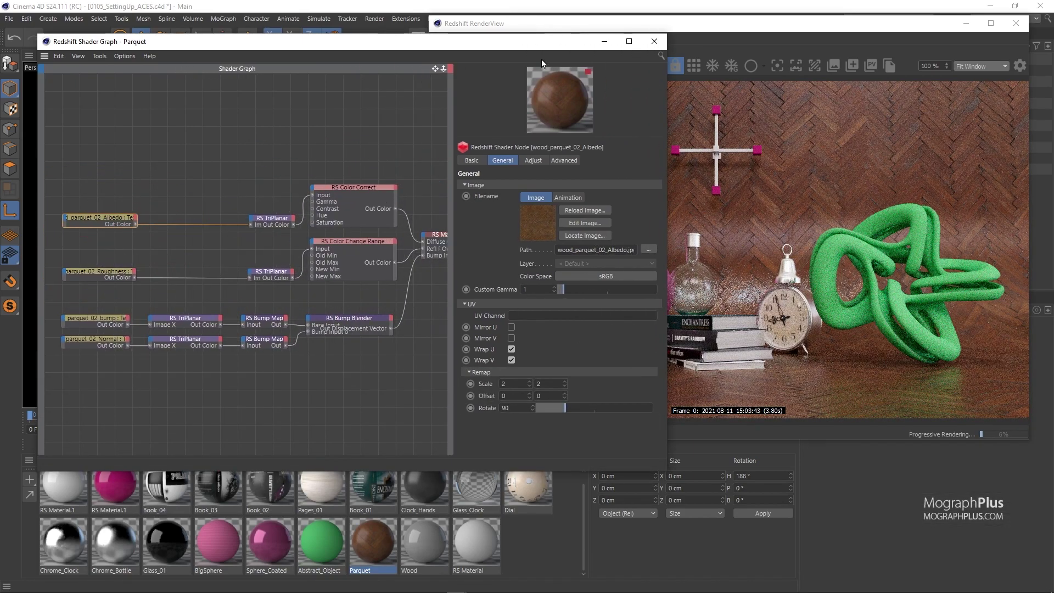
drag(541, 48, 462, 42)
click(526, 273)
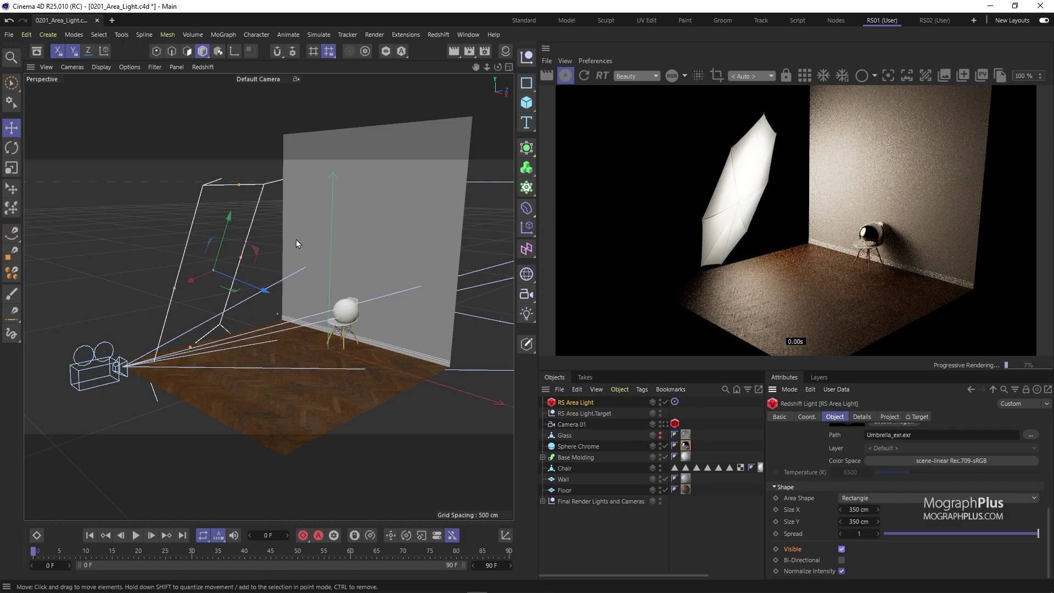
Add a Redshift dome light to the area-light scene
alt+drag(295, 239, 234, 271)
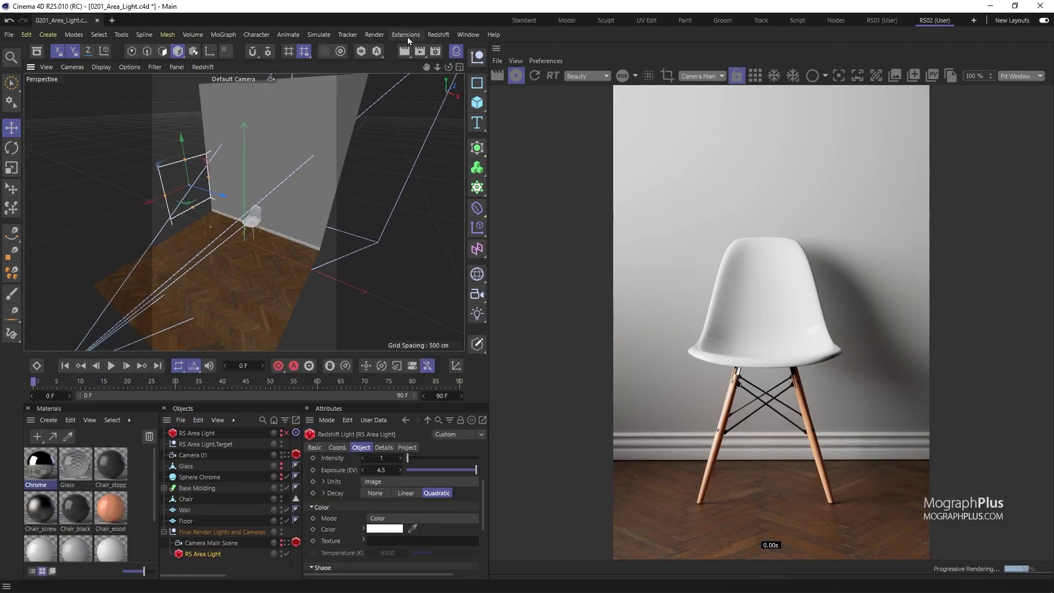
click(438, 34)
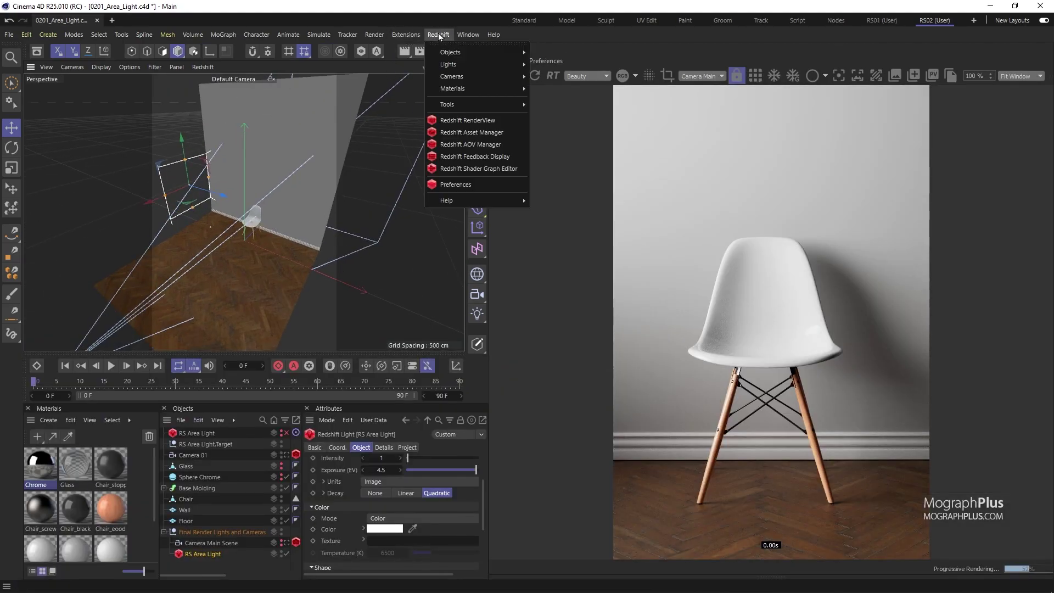
mouse_move(465, 67)
click(550, 117)
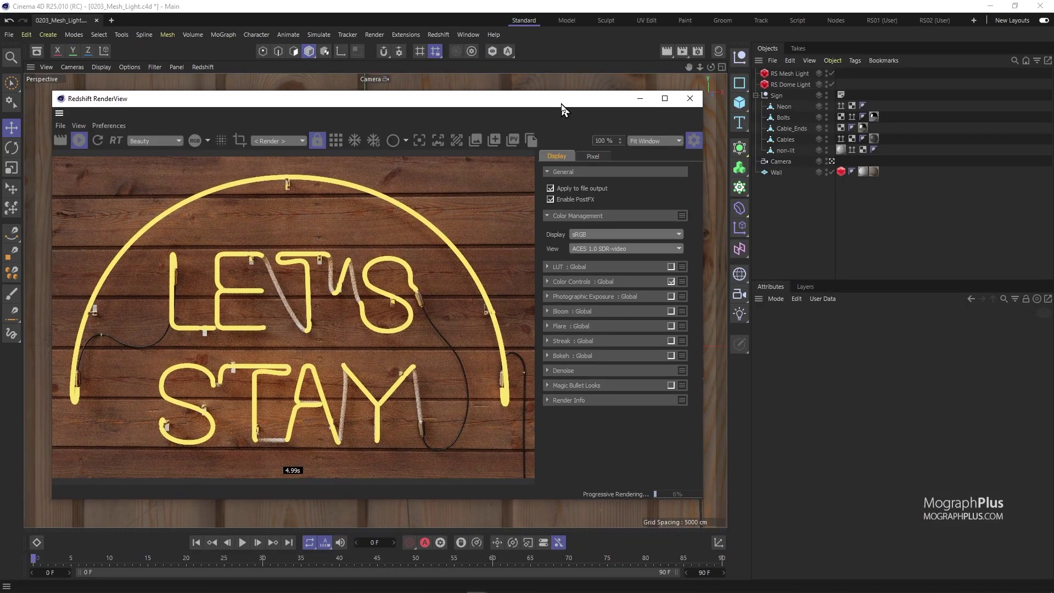
Enable bloom on the neon sign render and rotate the light to reorient the environment
click(546, 311)
click(670, 312)
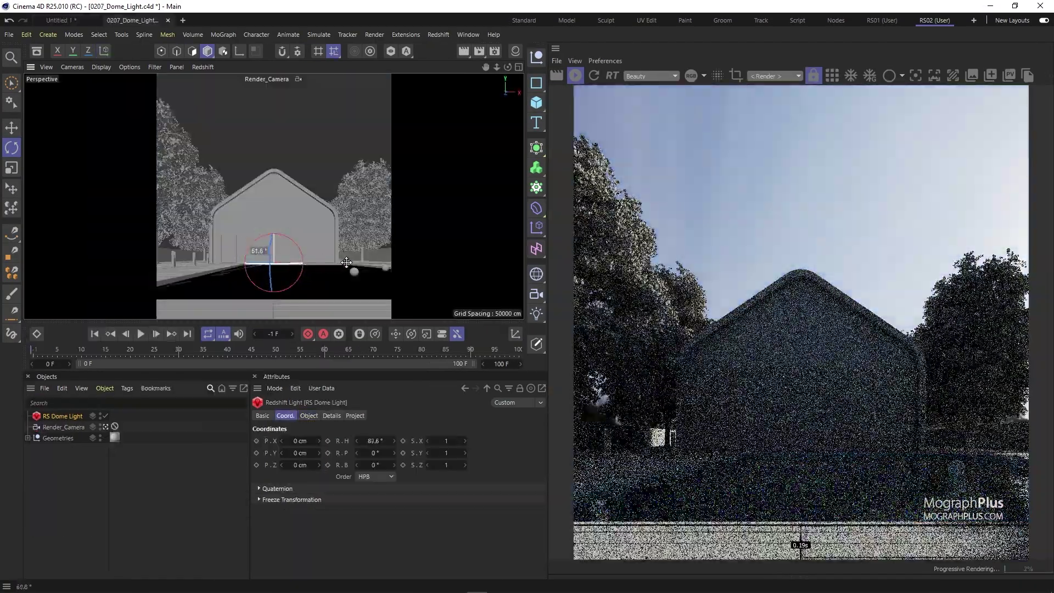
drag(346, 263, 478, 250)
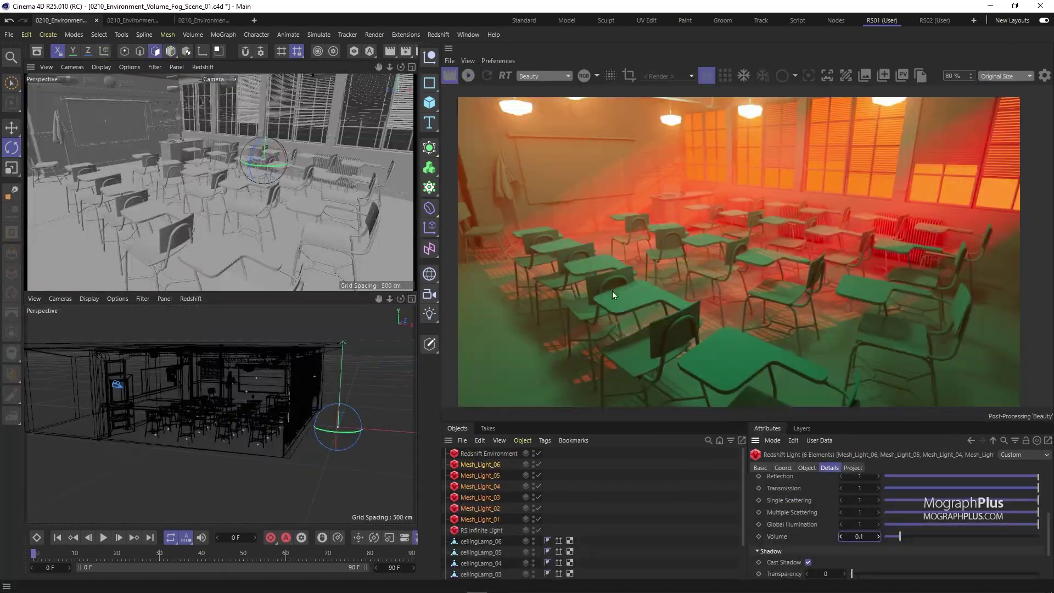
Lower the village fog's volume scattering attenuation to 0.1
drag(617, 419, 605, 486)
scroll(609, 387, up, 1)
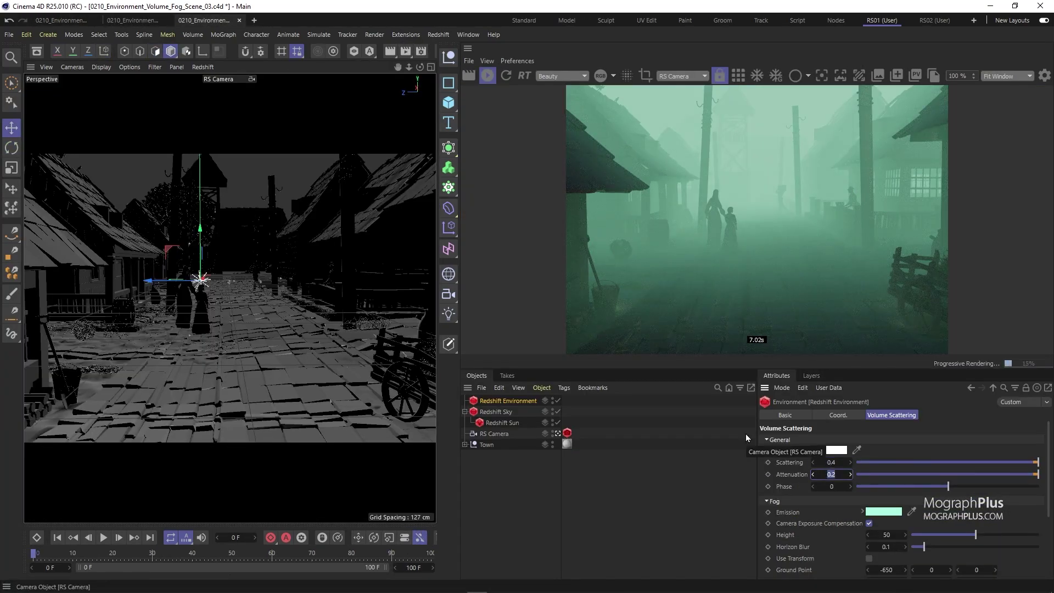
text(0.1)
key(Return)
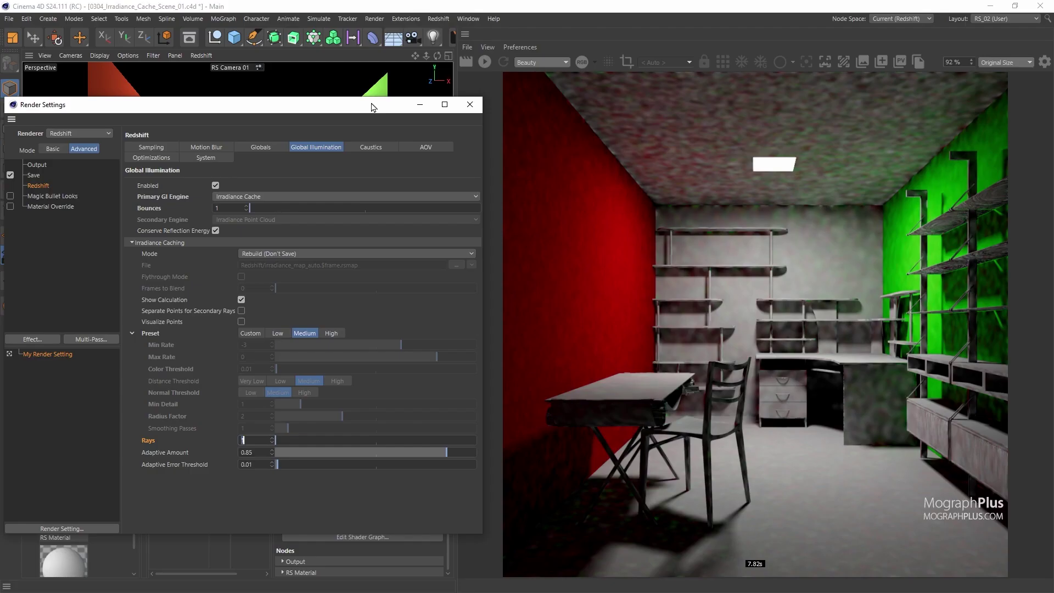
Set the irradiance cache Rays to 4, then 16, then 100
text(4)
click(515, 128)
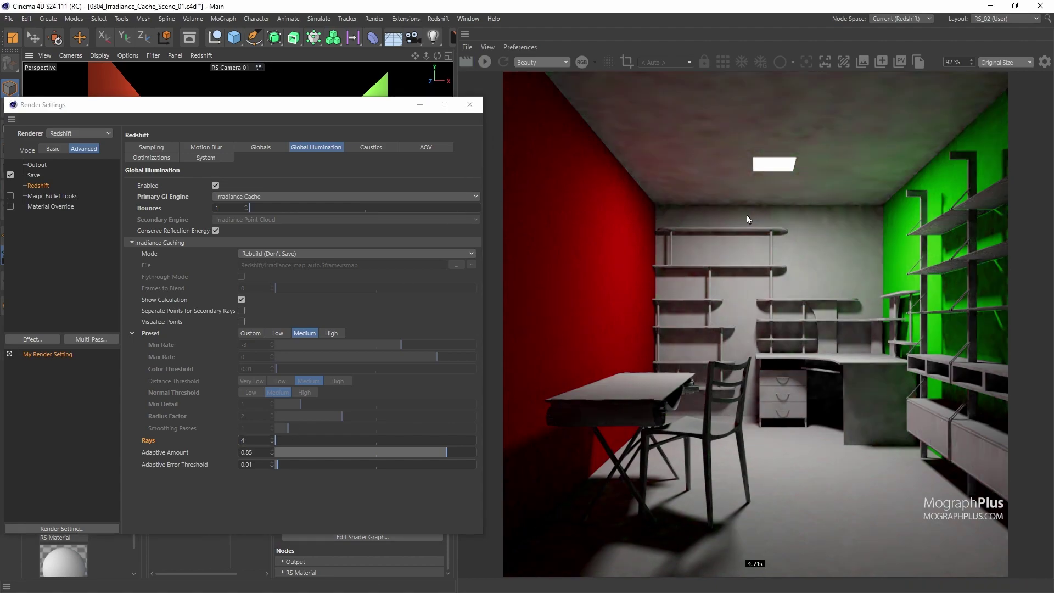
click(253, 437)
text(16)
key(Return)
double_click(264, 437)
text(100)
key(Return)
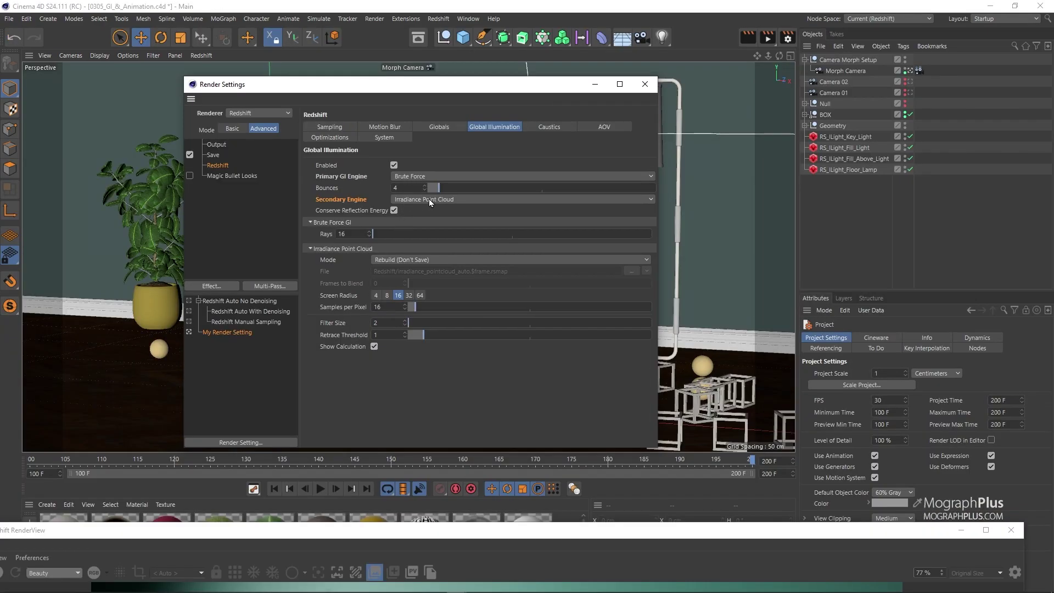
Keep Irradiance Point Cloud as the secondary GI engine and raise the Retrace Threshold
click(429, 199)
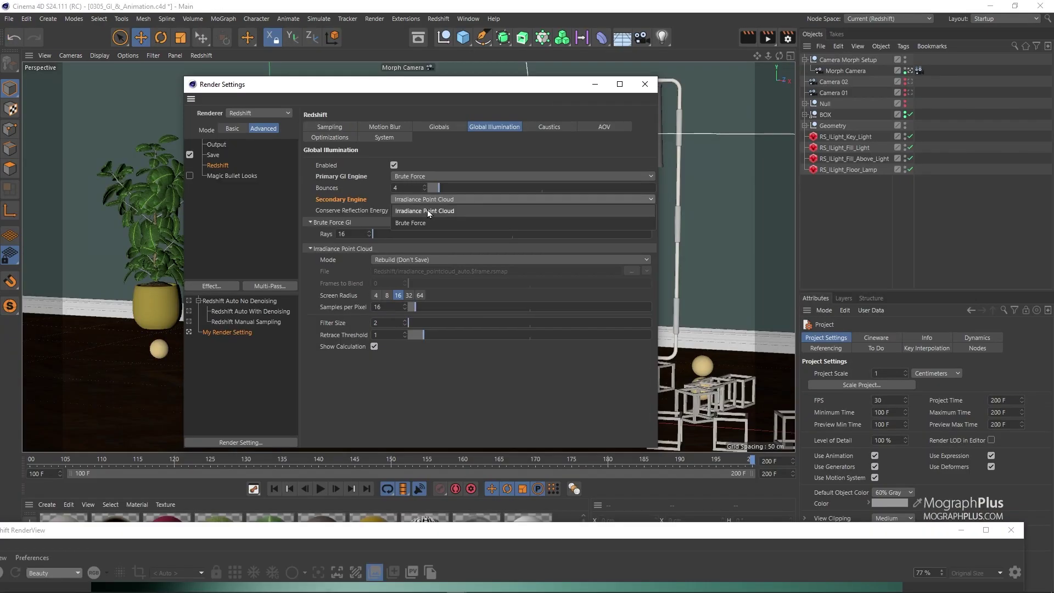
click(427, 210)
click(406, 332)
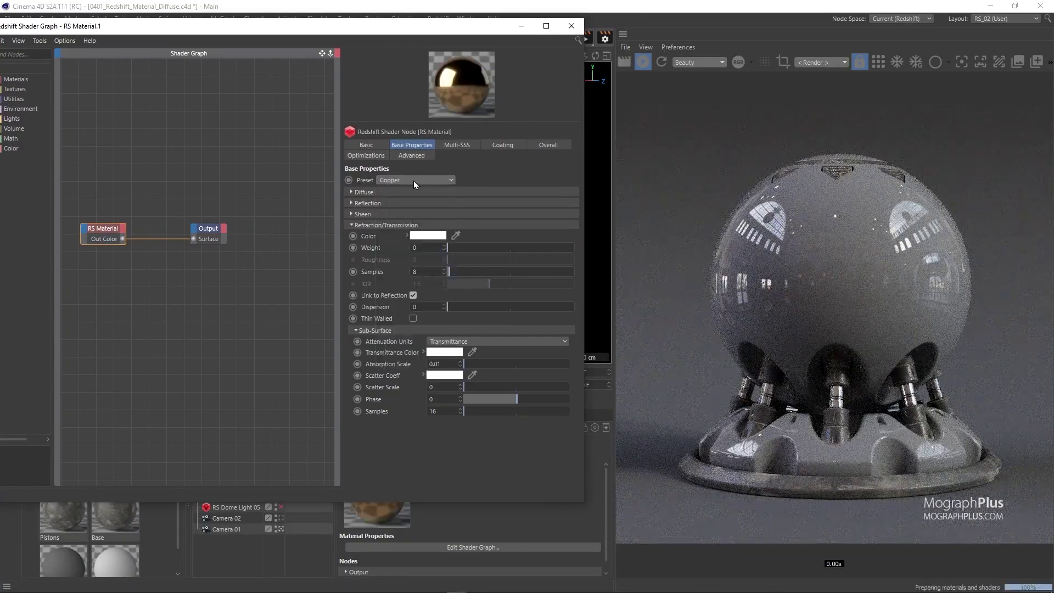
Apply the Gold and Copper material presets to the shaderball
click(413, 180)
click(409, 240)
click(416, 180)
click(416, 240)
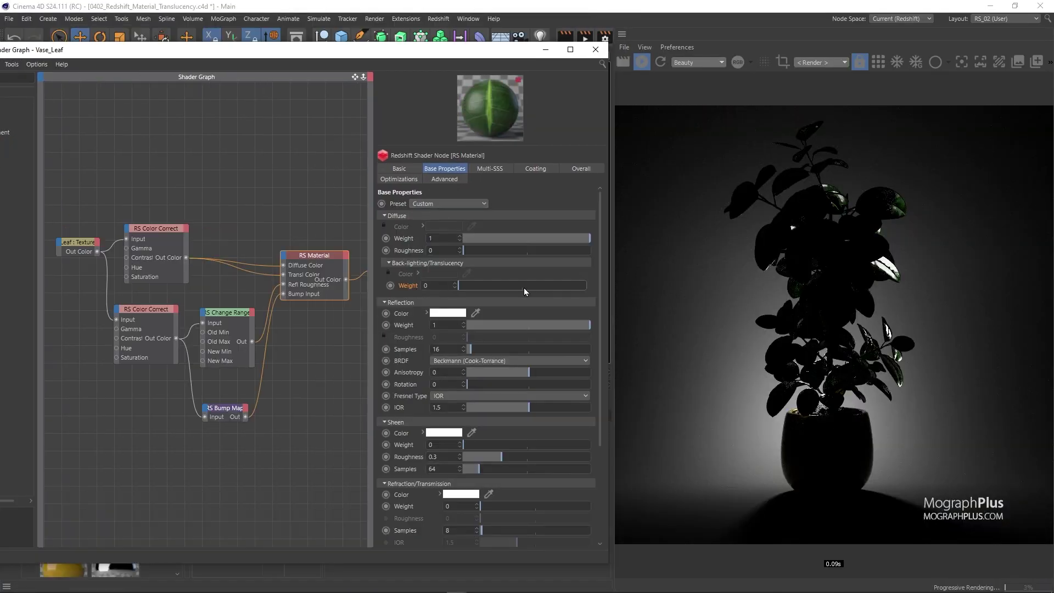
Raise the leaf translucency weight to 1 and lower a roughness ramp point
drag(523, 287, 640, 296)
drag(475, 289, 638, 288)
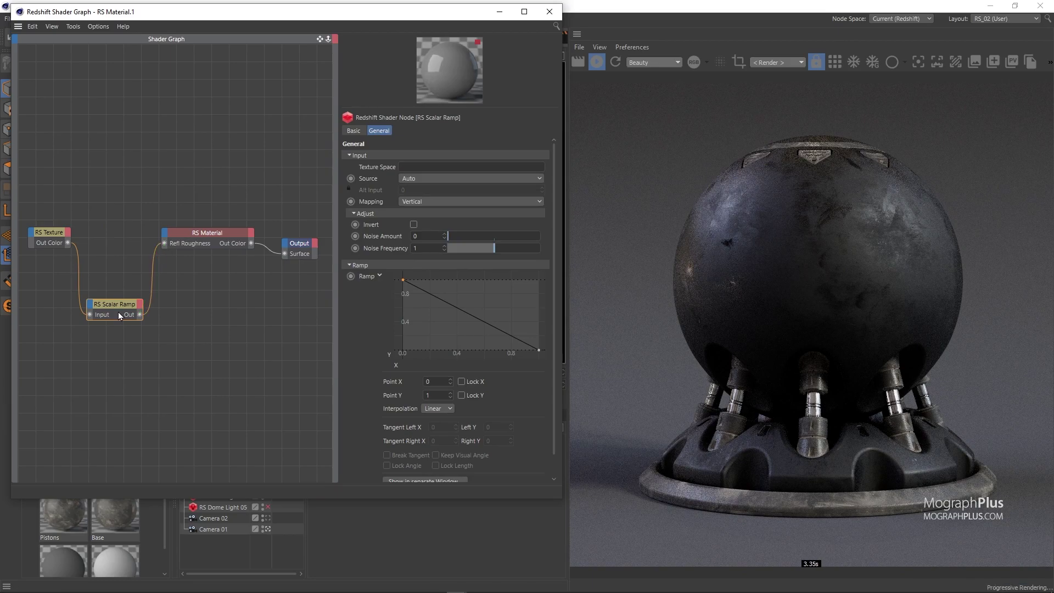
drag(404, 284, 394, 305)
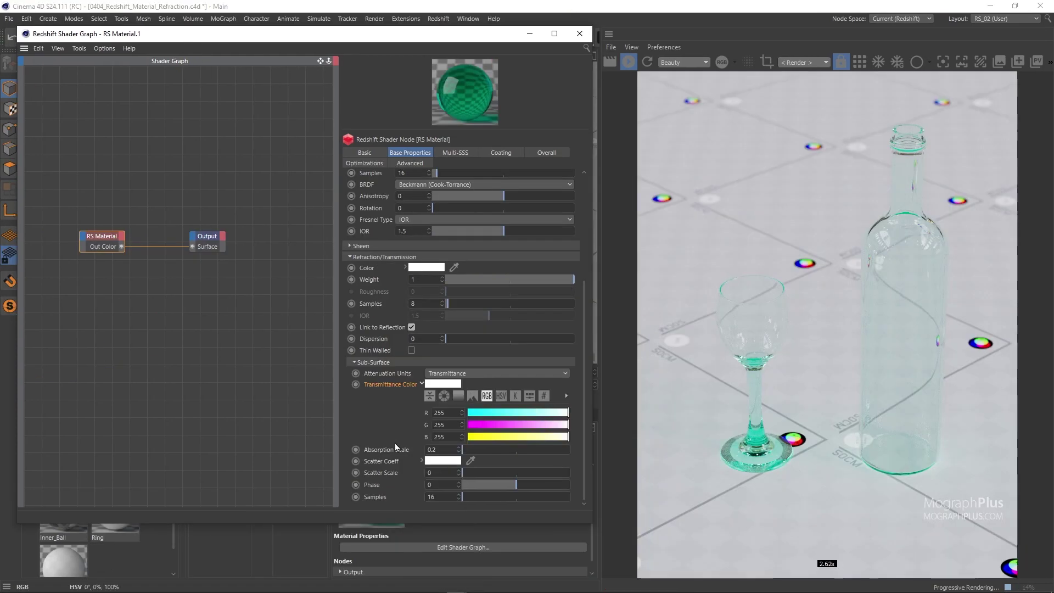
Set the crystals' dispersion to 1 and keep Raw as the texture colour space
right_click(396, 443)
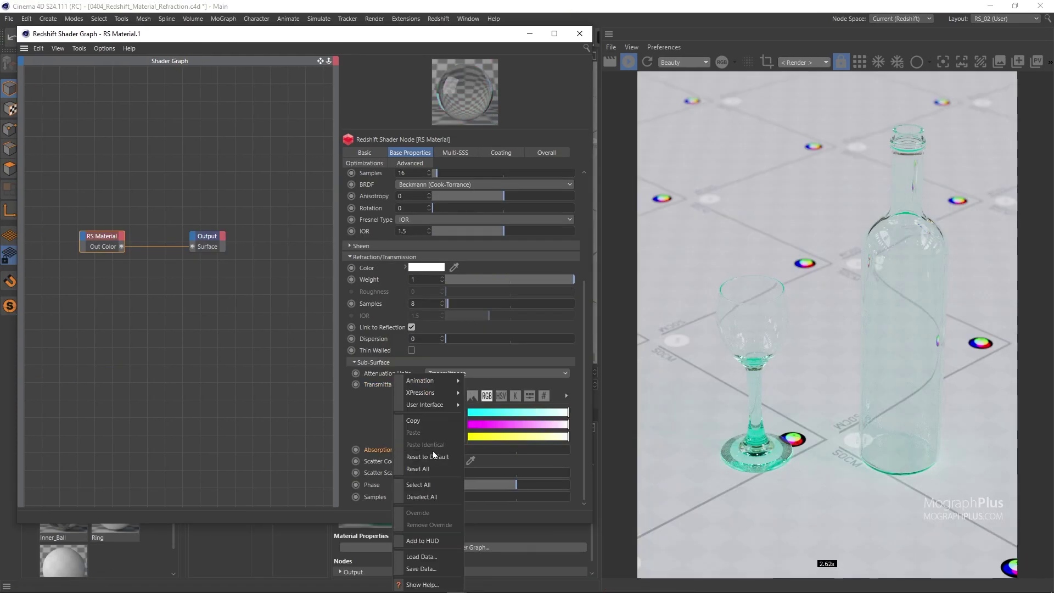
click(419, 454)
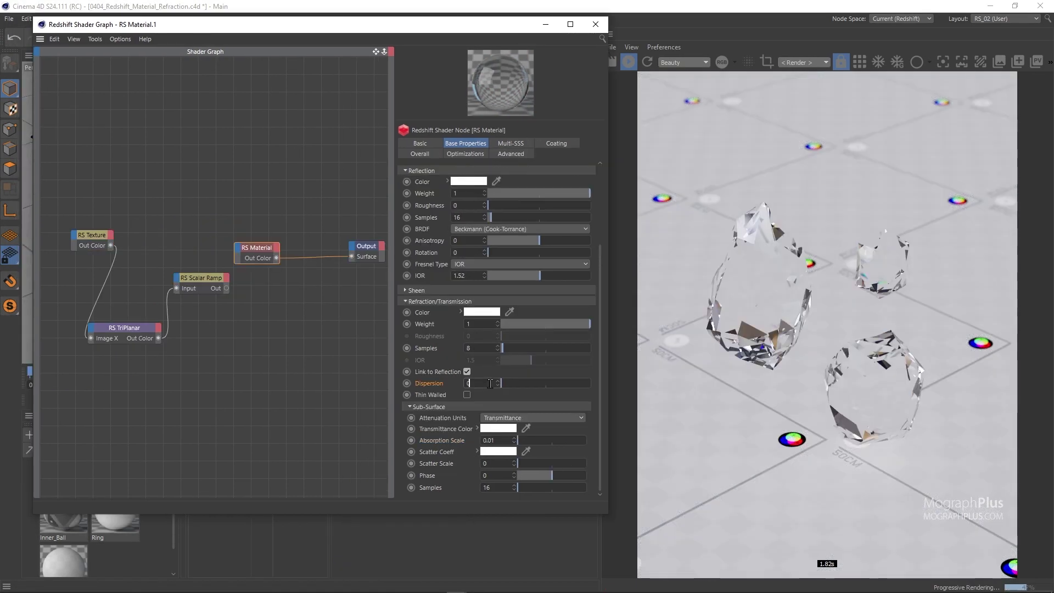
key(Return)
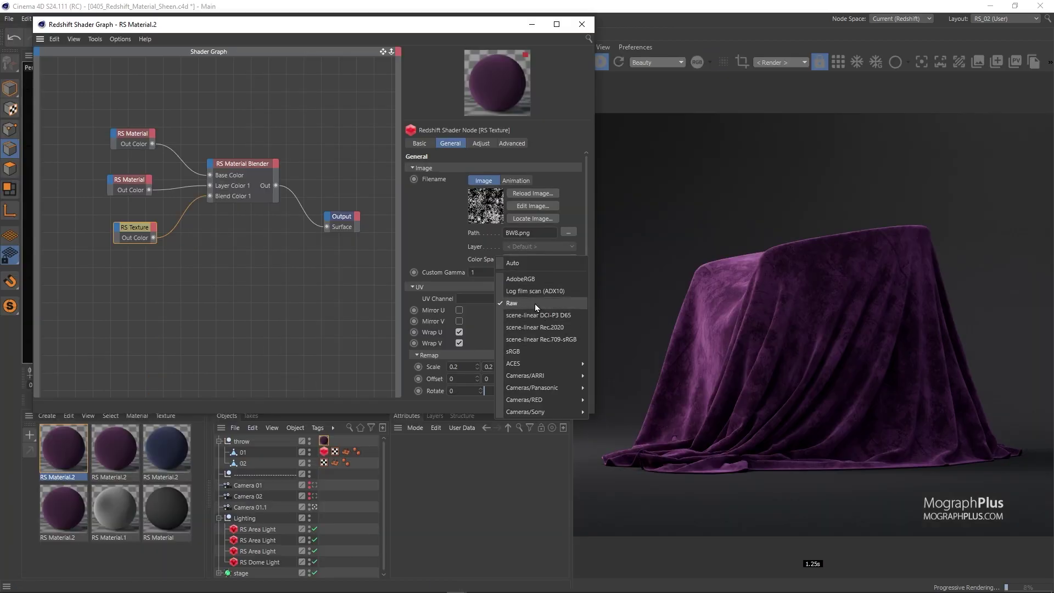
click(537, 306)
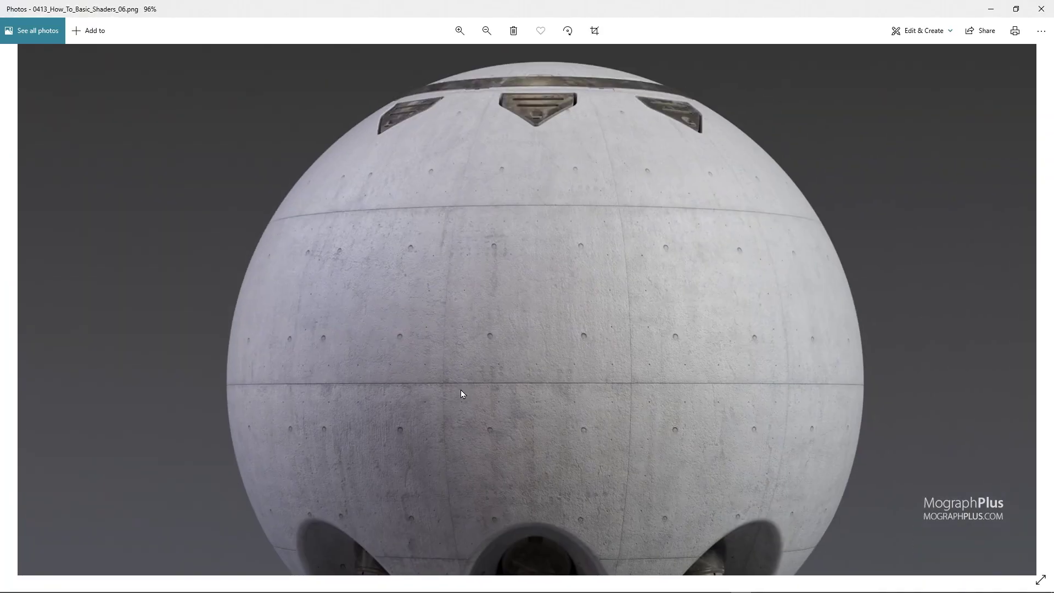
drag(460, 390, 465, 233)
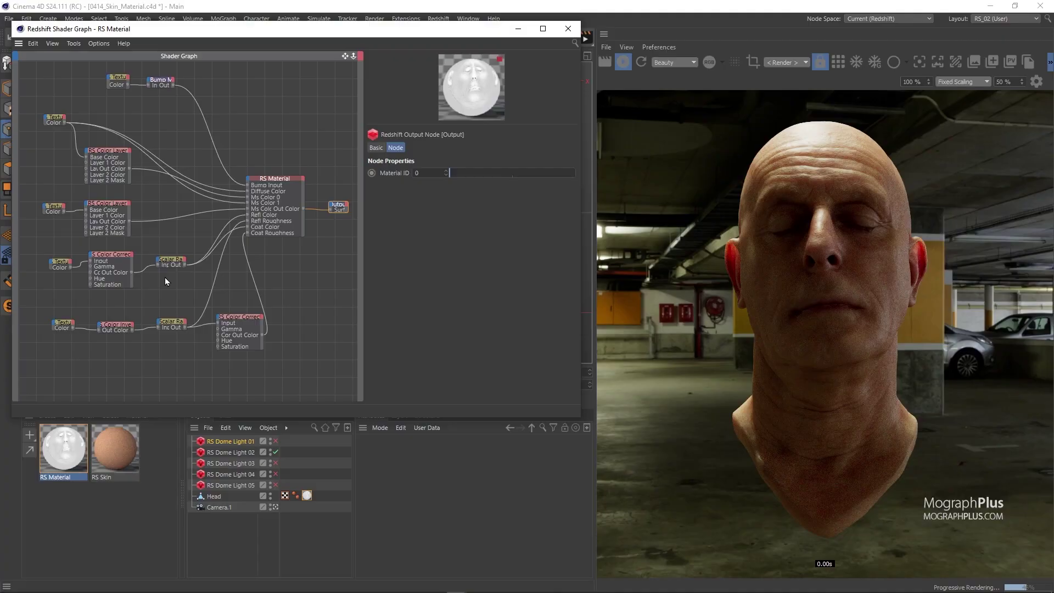
Switch to the mountain dome environment and hue-shift the cubes' pigment colour to green
click(276, 462)
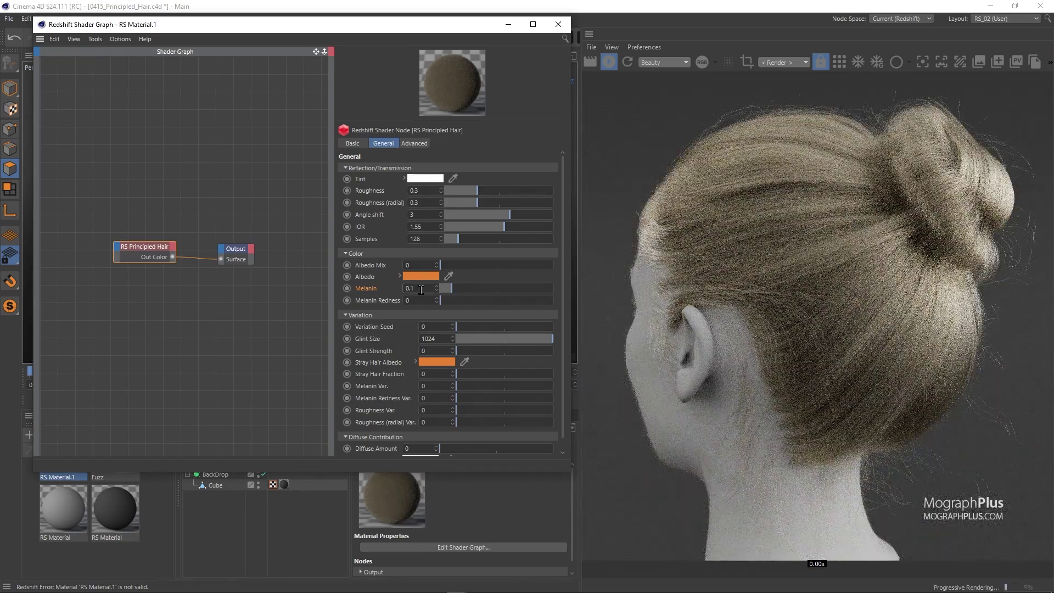
scroll(421, 290, up, 2)
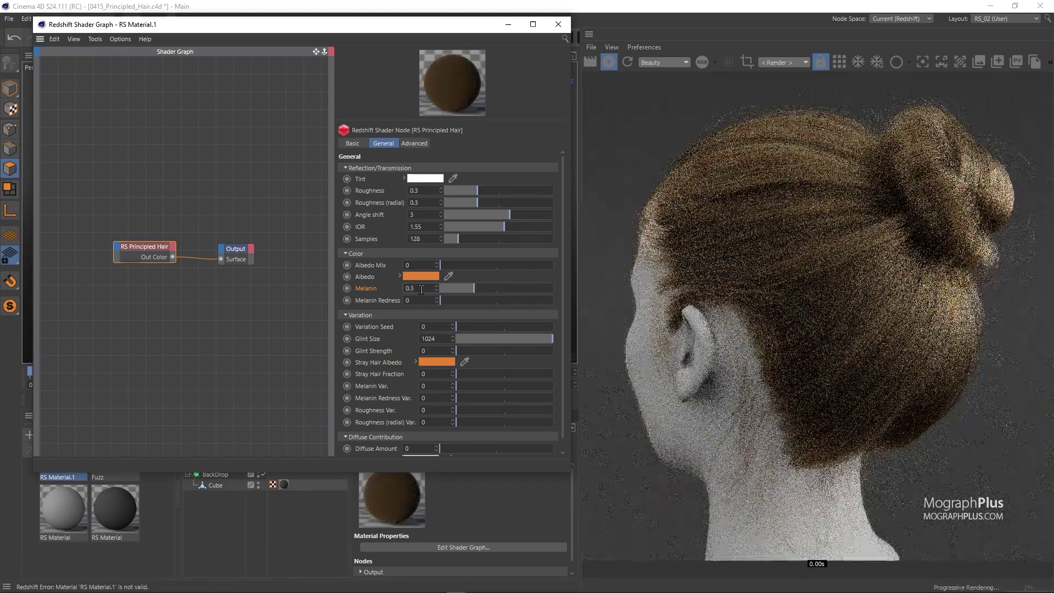
scroll(421, 290, up, 5)
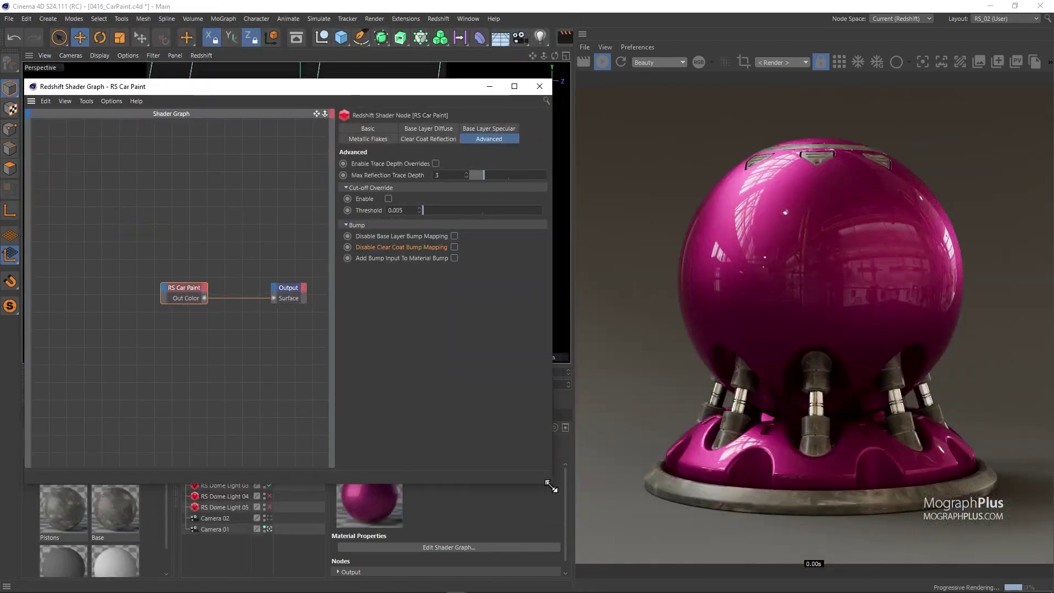
drag(550, 486, 566, 404)
drag(214, 80, 214, 38)
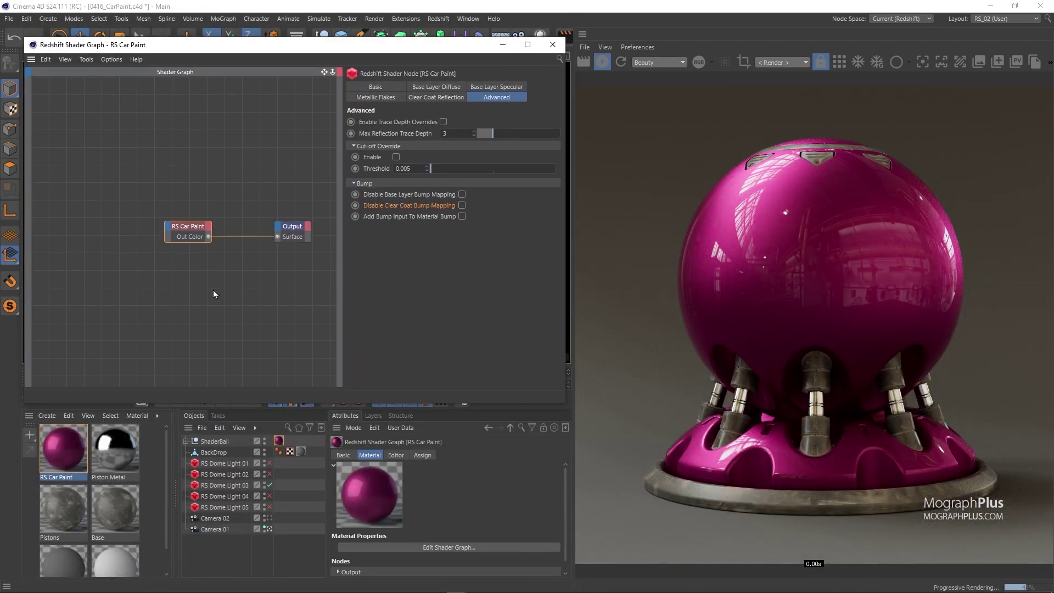
click(437, 86)
click(434, 122)
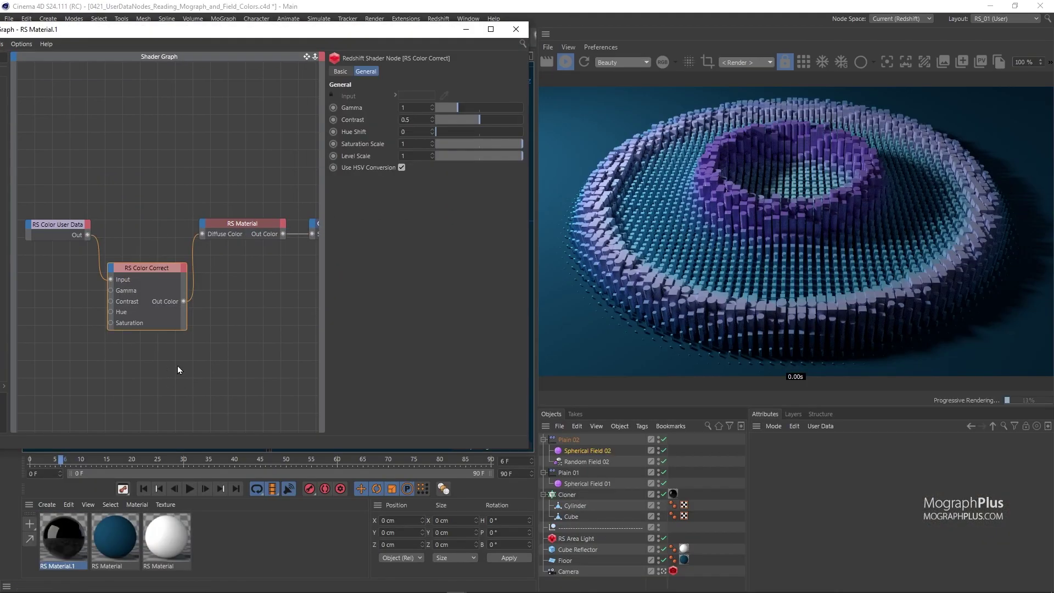
drag(450, 134, 483, 134)
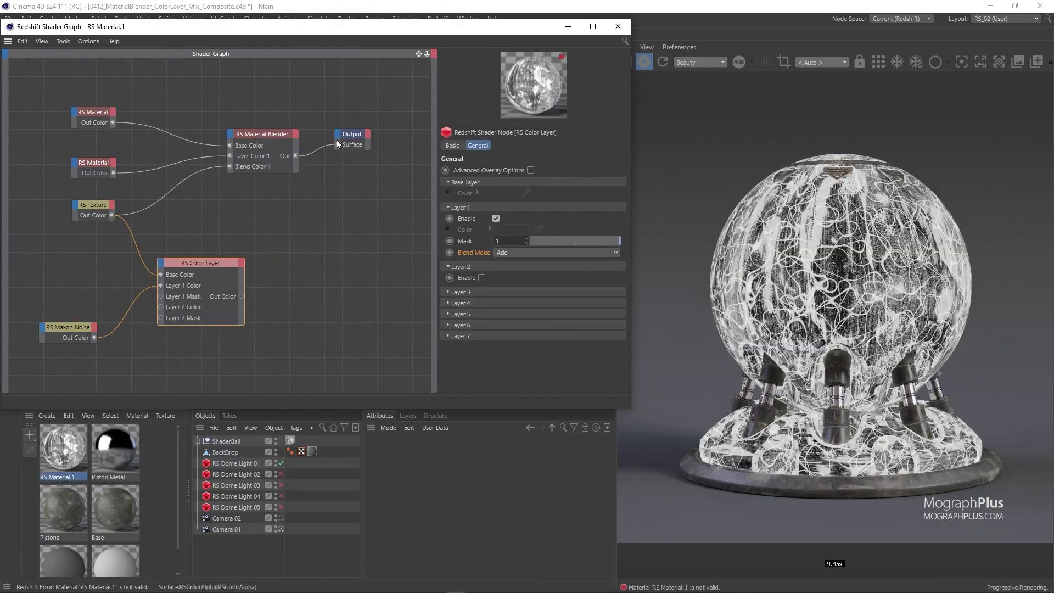
Wire the colour layer into Blend Color 1 and set a colour's hue to 237°
click(337, 142)
drag(272, 135, 395, 139)
drag(273, 160, 273, 160)
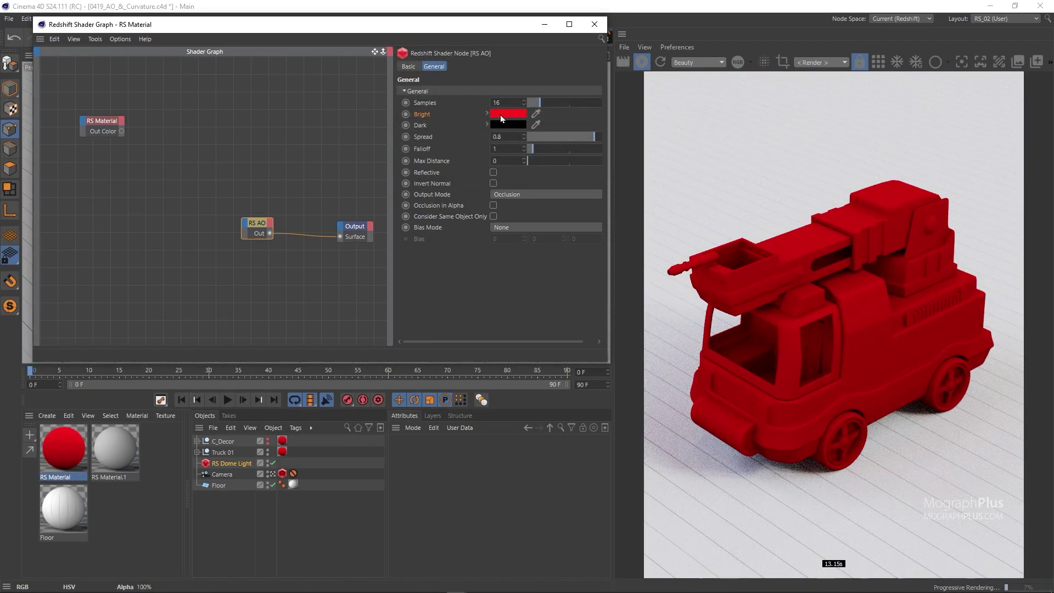
click(500, 114)
click(551, 117)
click(483, 173)
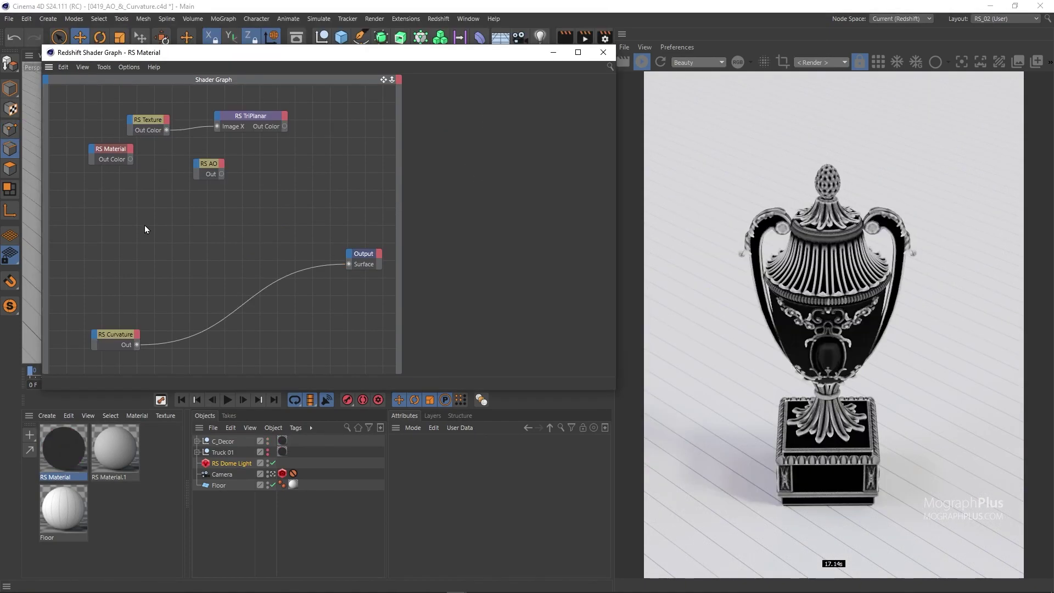
Add an RS Curvature node and link it to the material blender's Blend Color 1
right_click(149, 256)
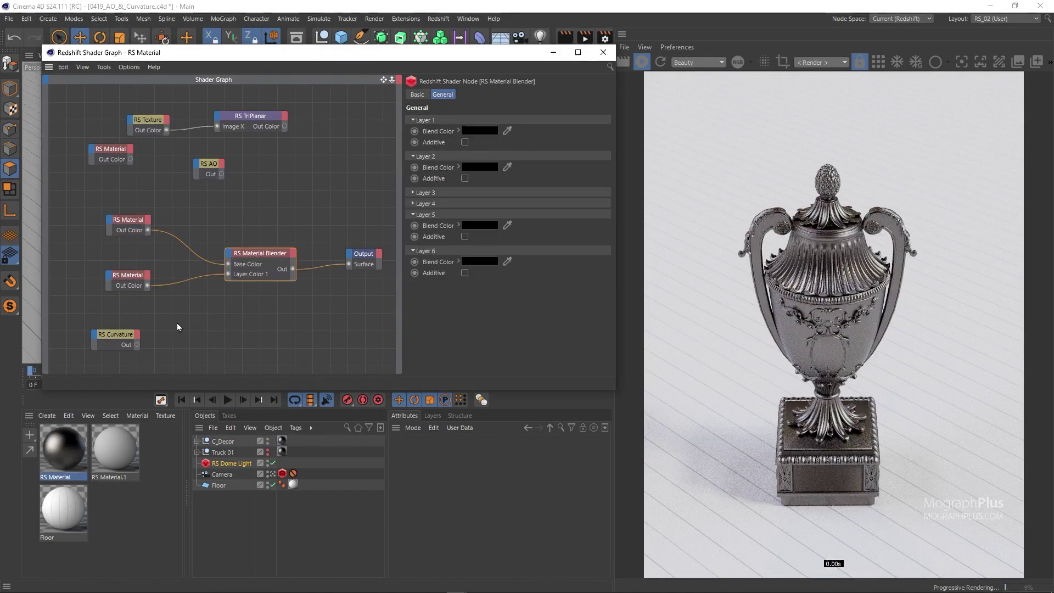
drag(225, 259, 227, 261)
click(267, 305)
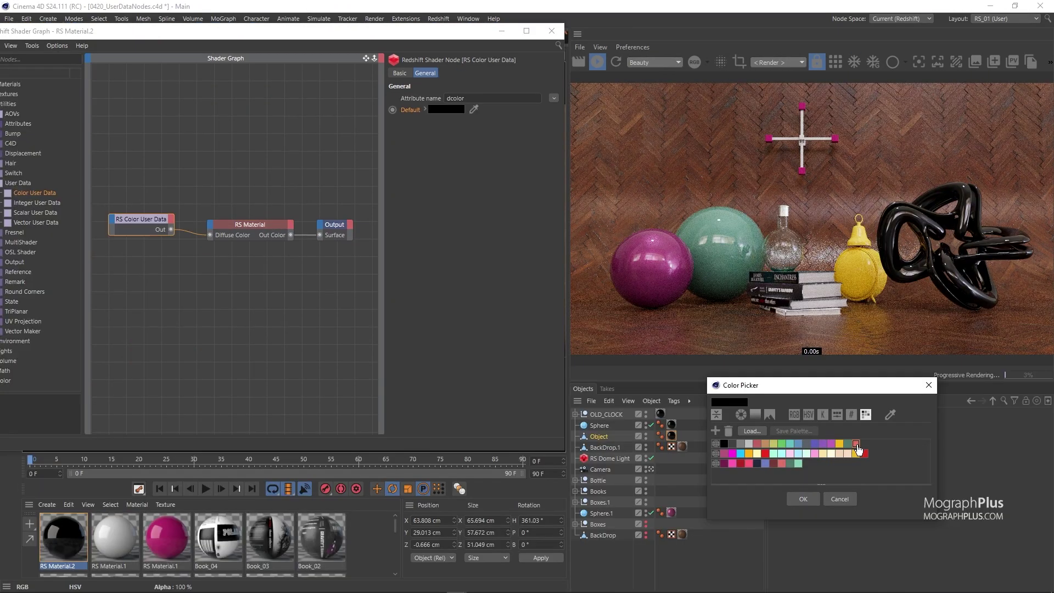
Set the torus dcolor to pink and make the bubble material thin-walled
click(803, 499)
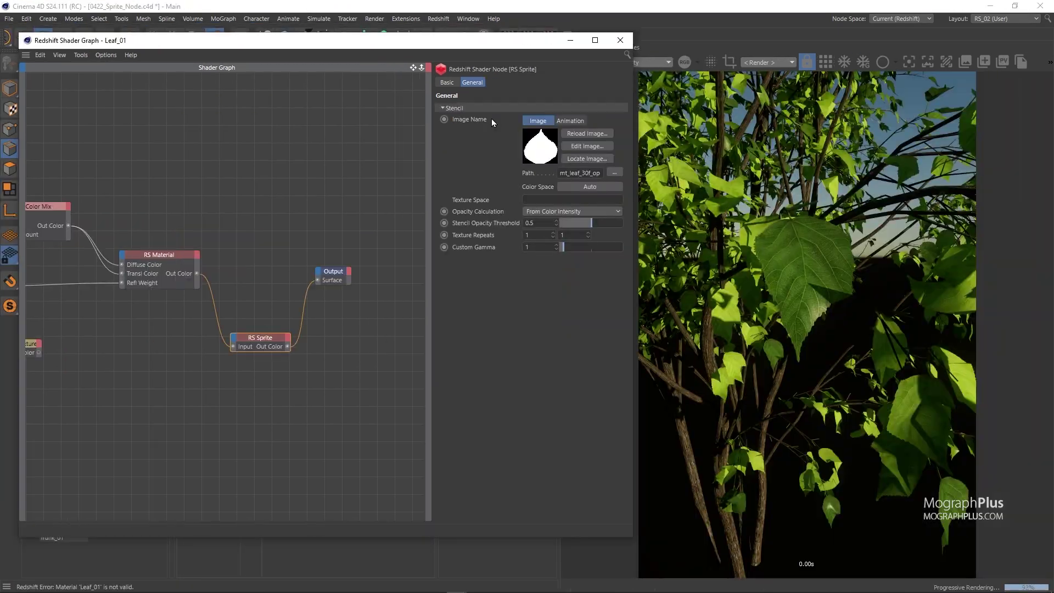
drag(413, 35, 420, 78)
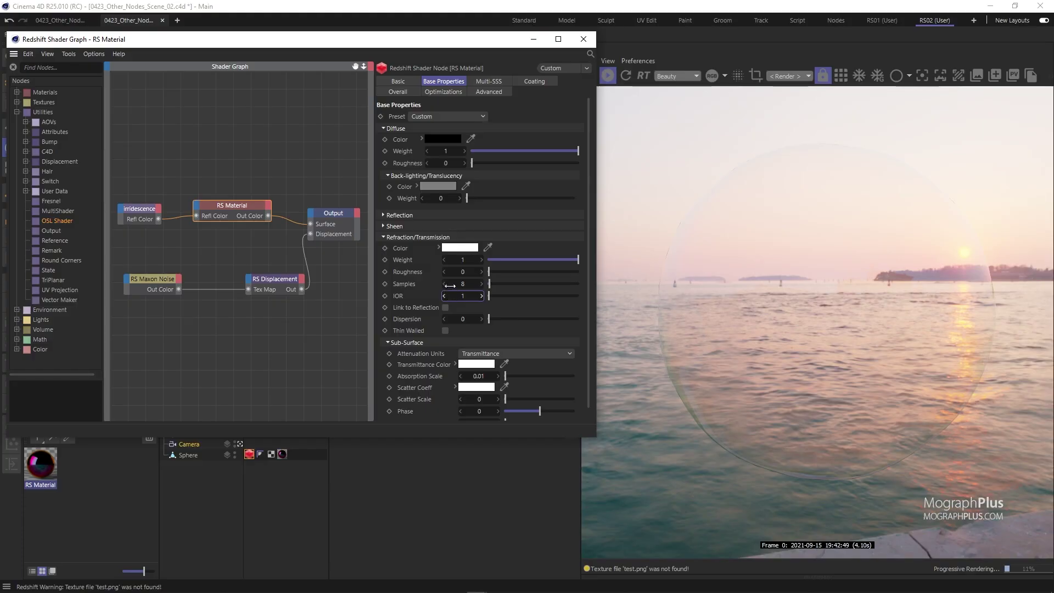
click(445, 331)
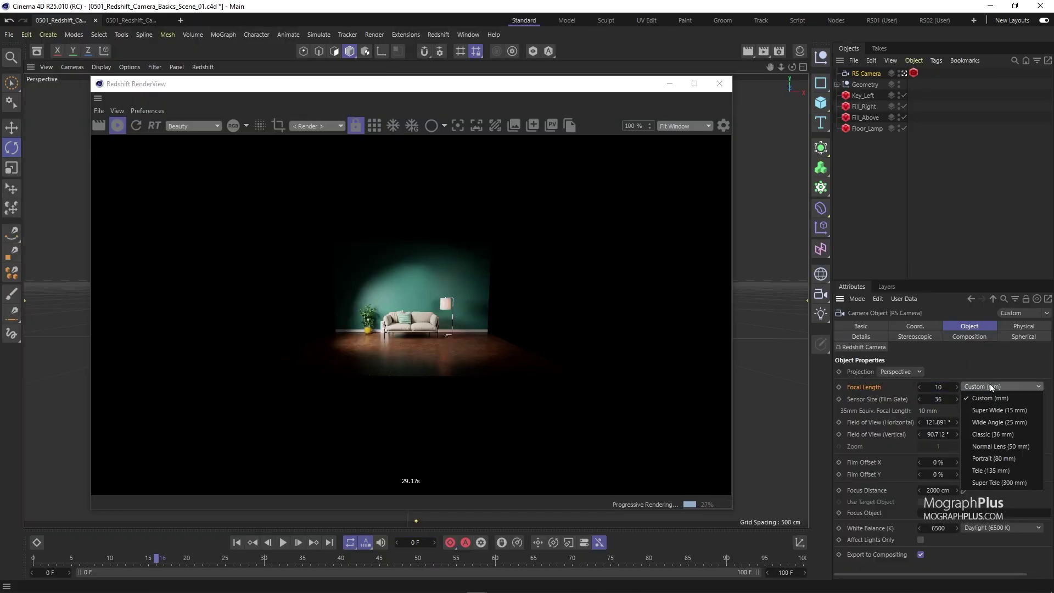
Try the Normal Lens 50 mm and longer focal length presets on the RS Camera
click(990, 383)
click(996, 385)
click(1016, 424)
click(996, 386)
click(1016, 434)
click(996, 386)
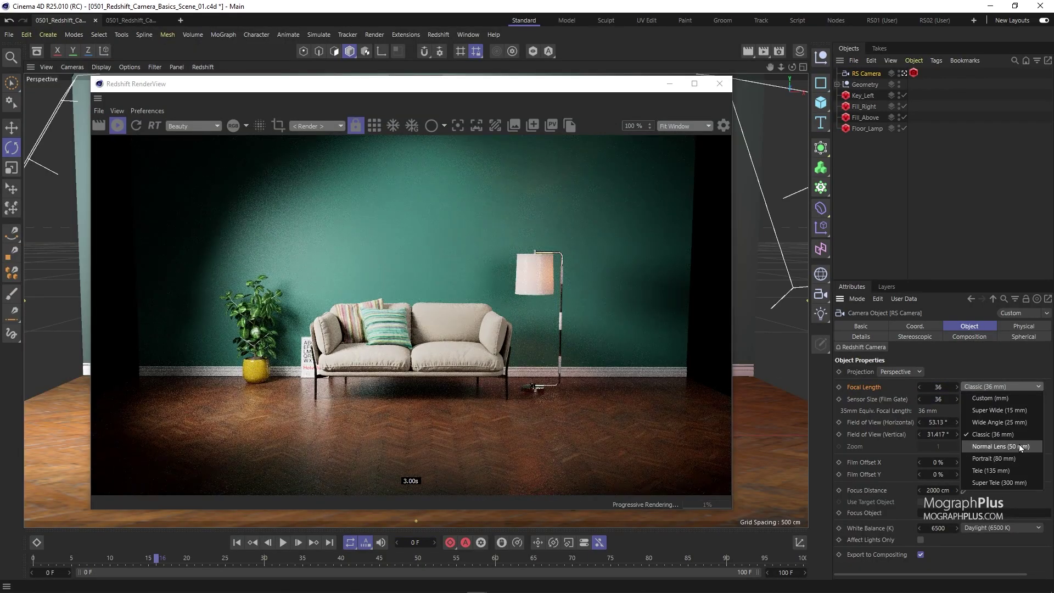
click(1019, 446)
click(996, 386)
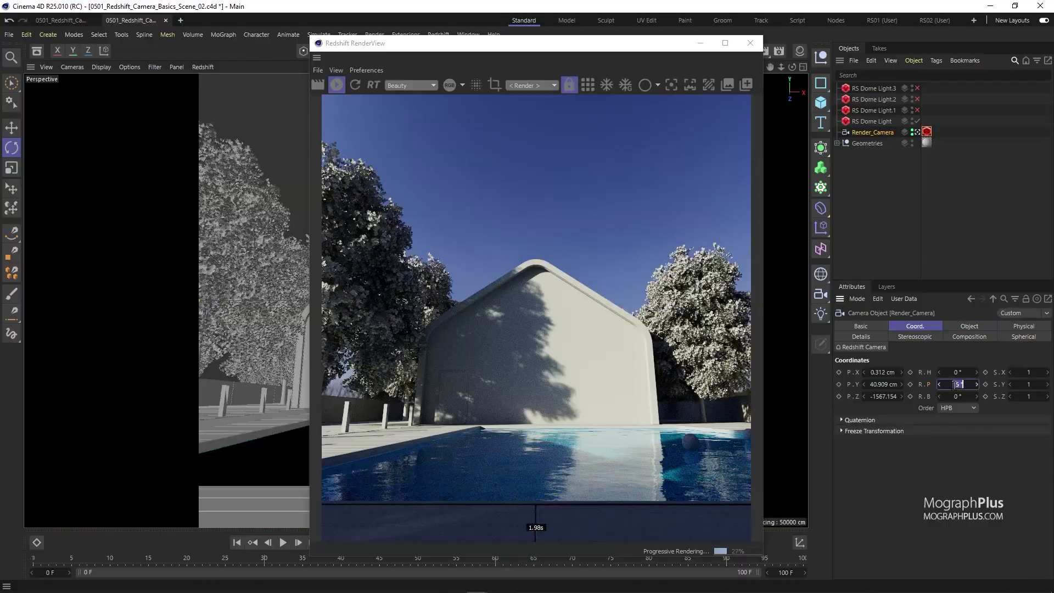
key(Return)
Set the camera's Film Offset Y to 3 % and focus distance to 325 cm
click(969, 326)
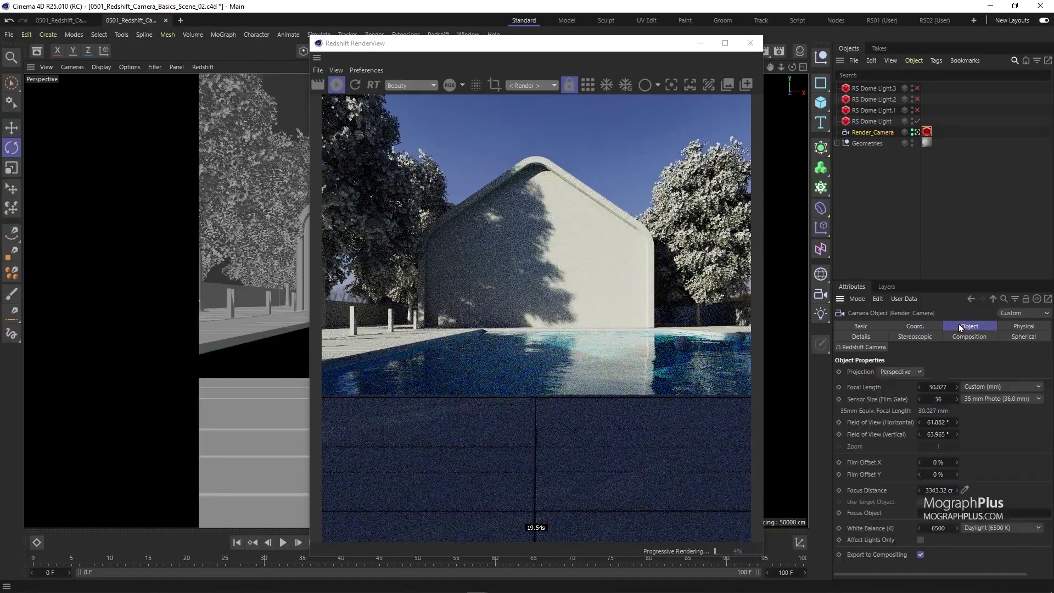
click(938, 474)
text(3)
key(Return)
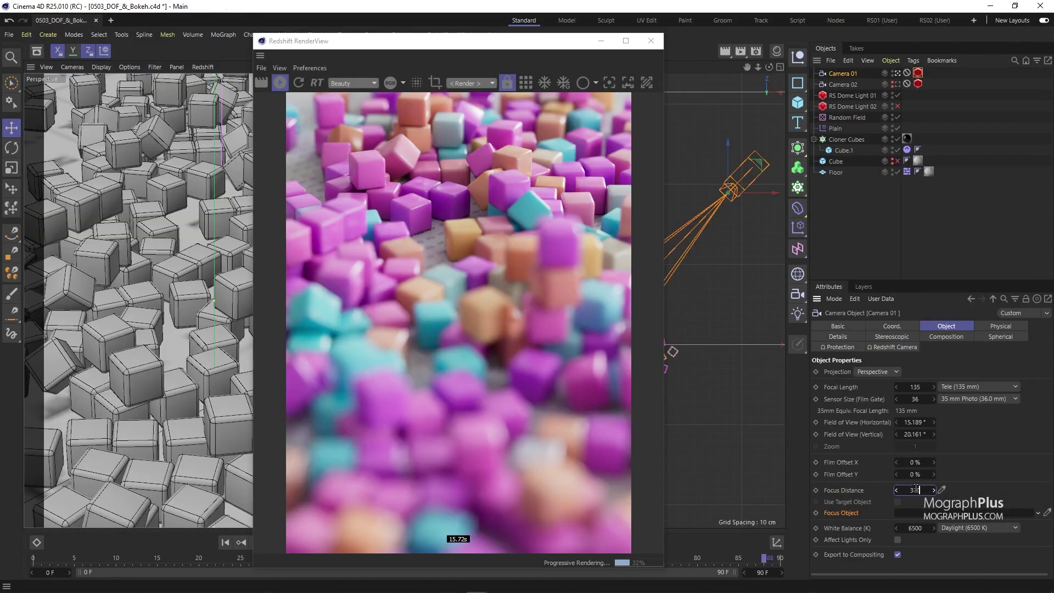
text(5)
key(Return)
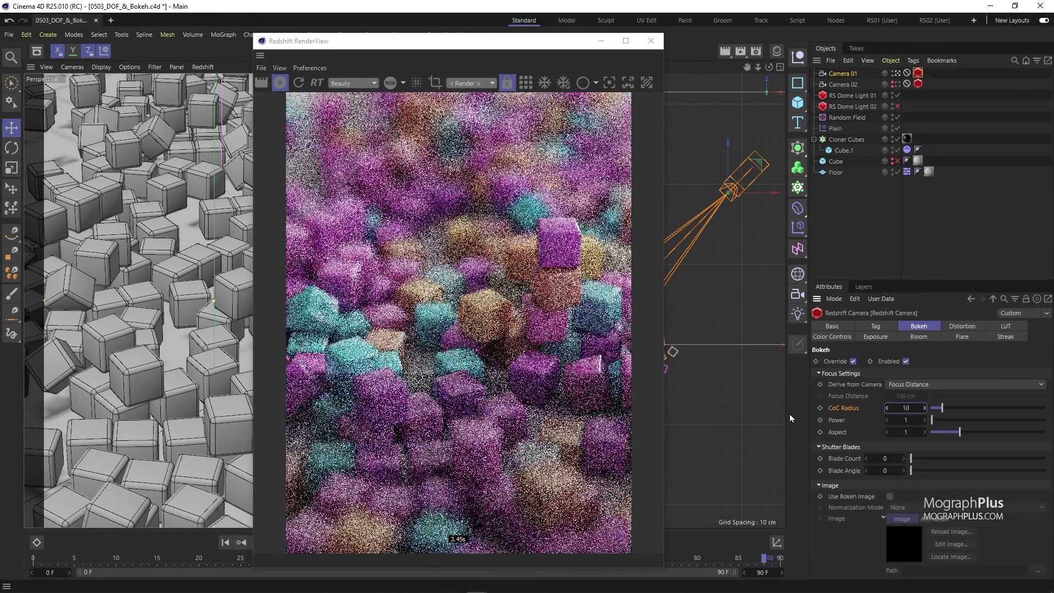
Raise the bokeh CoC Radius to 40 and lengthen the streak tails on the lights
drag(900, 409, 904, 409)
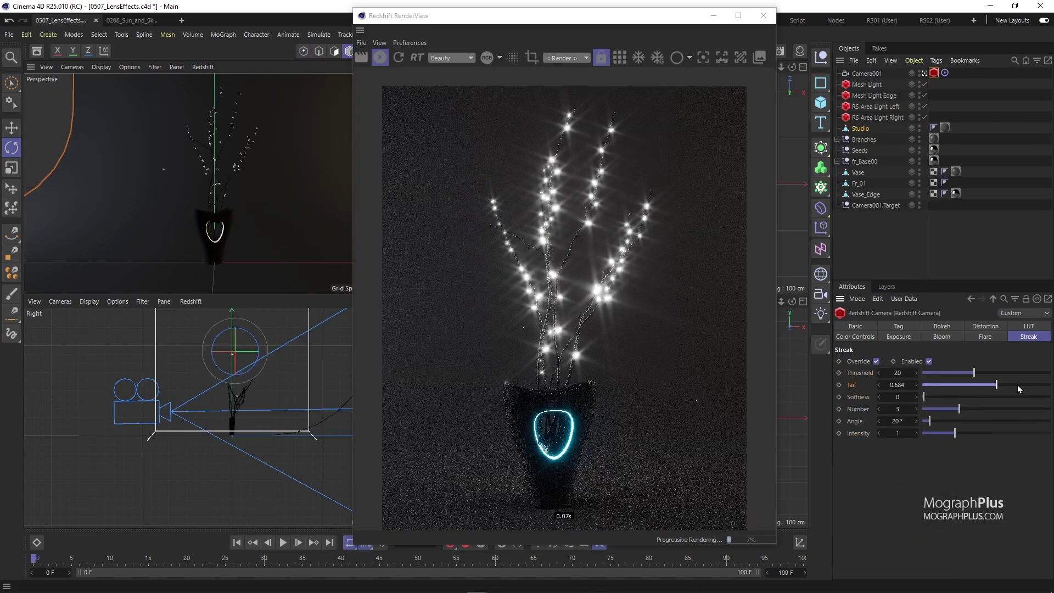
drag(1017, 384, 1046, 391)
click(732, 228)
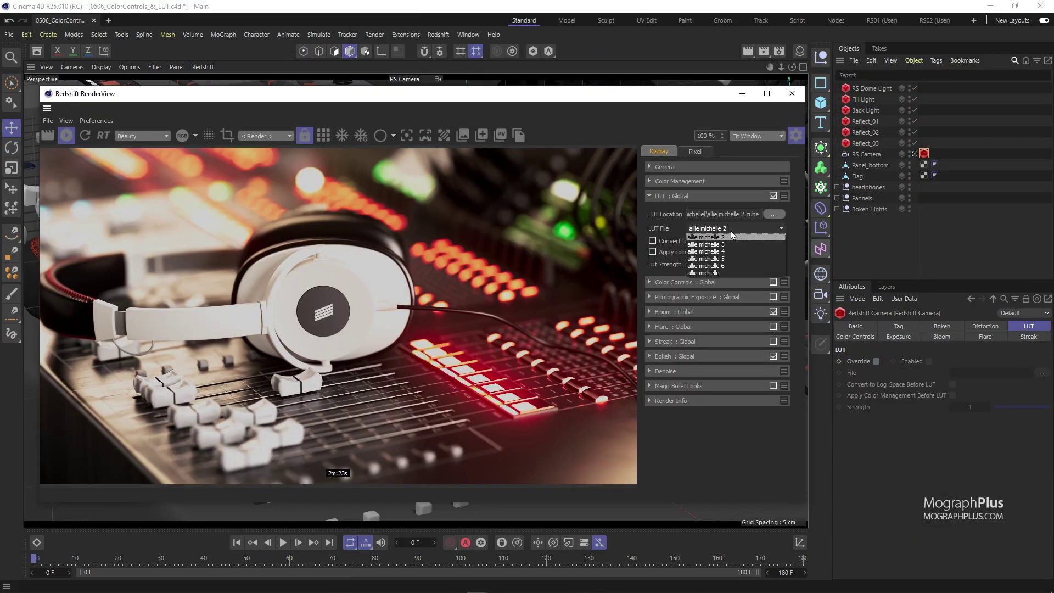
Apply the chosen LUT, view the Reflections AOV, and orbit around the vase
click(732, 236)
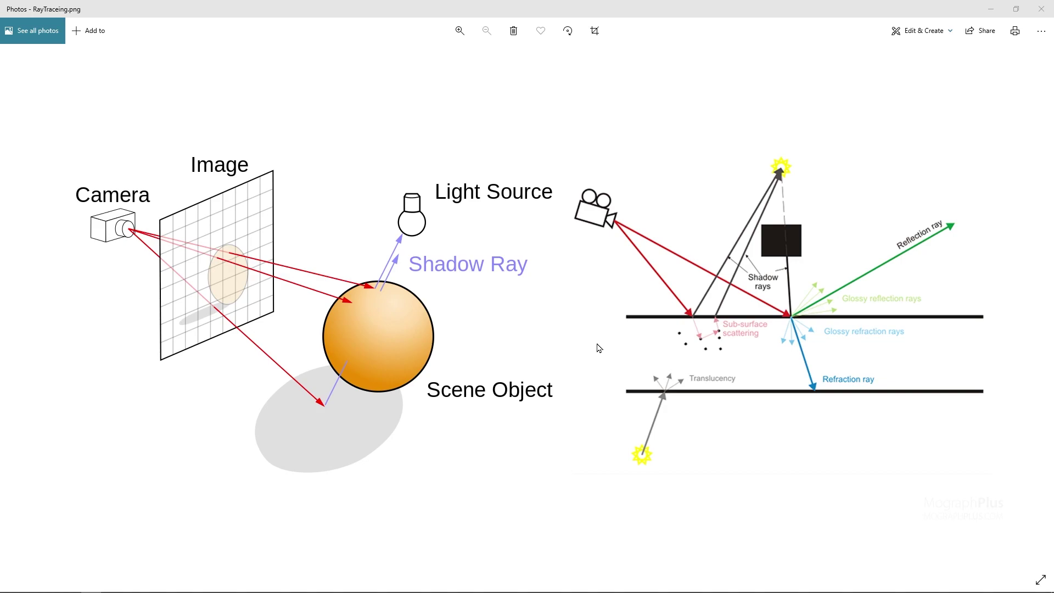
key(Right)
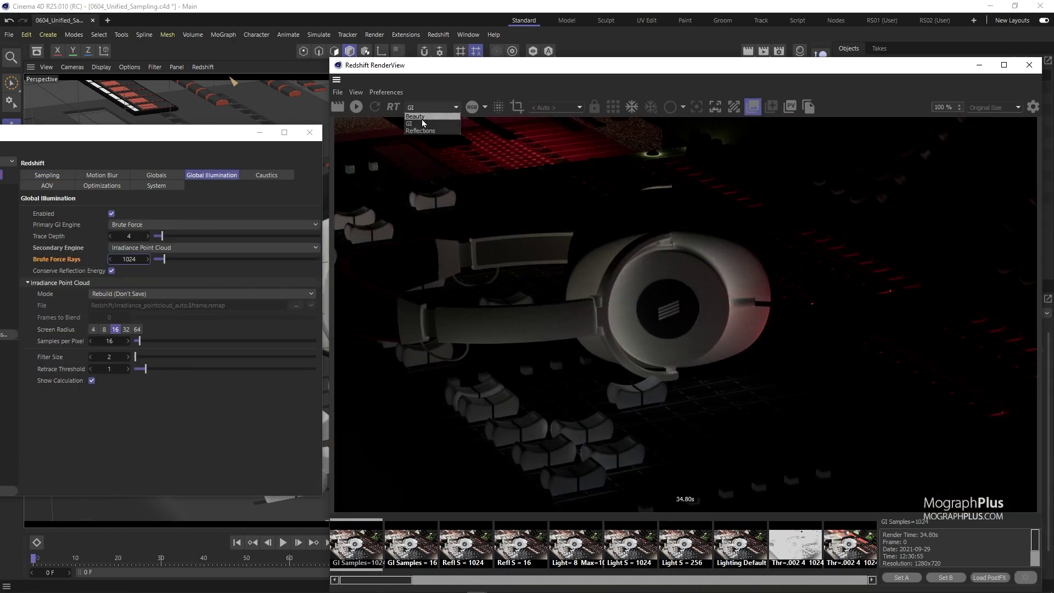
click(422, 150)
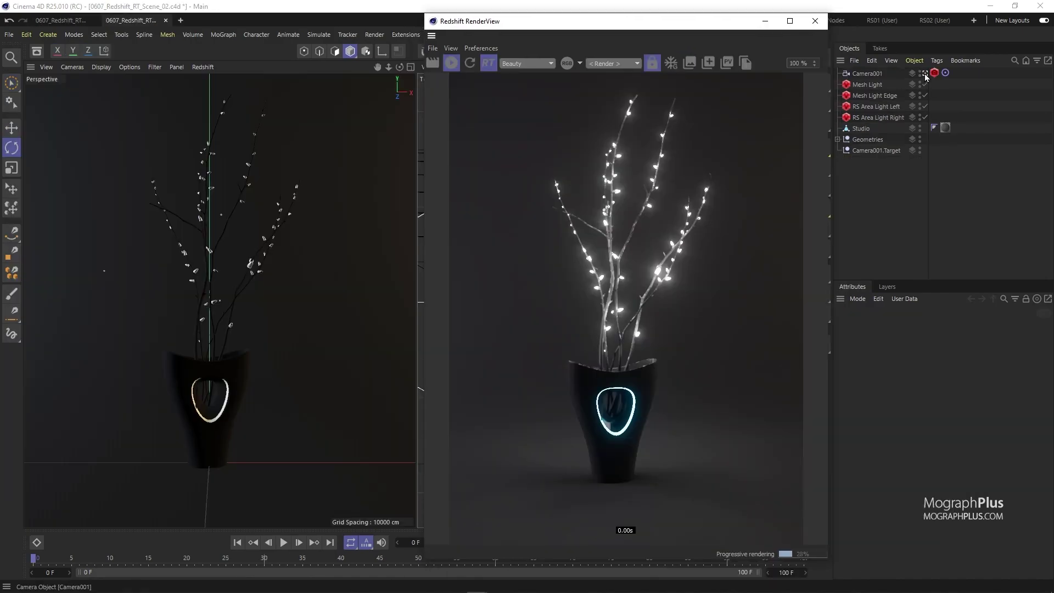
alt+drag(266, 299, 206, 327)
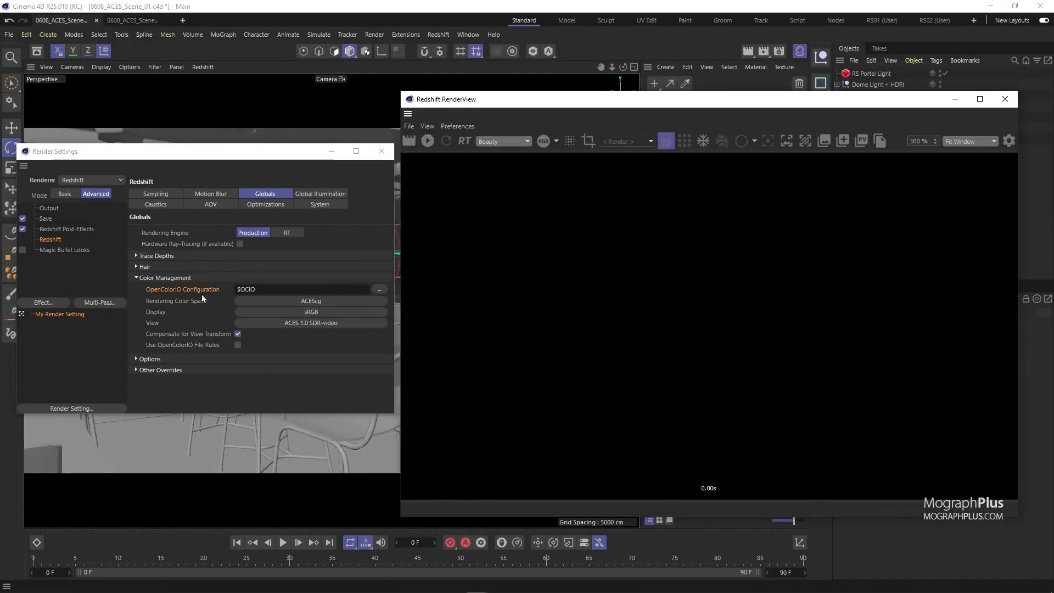
Set rendering colour space to scene-linear Rec.709-sRGB, re-render the classroom, and enable DiffuseLighting Direct
click(242, 300)
mouse_move(263, 331)
click(327, 381)
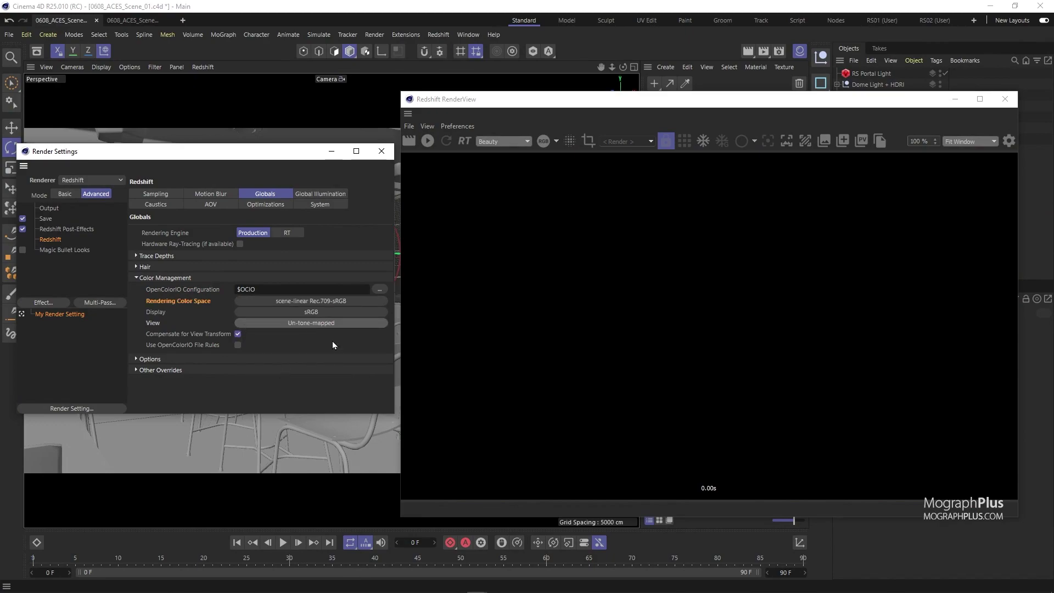
click(427, 141)
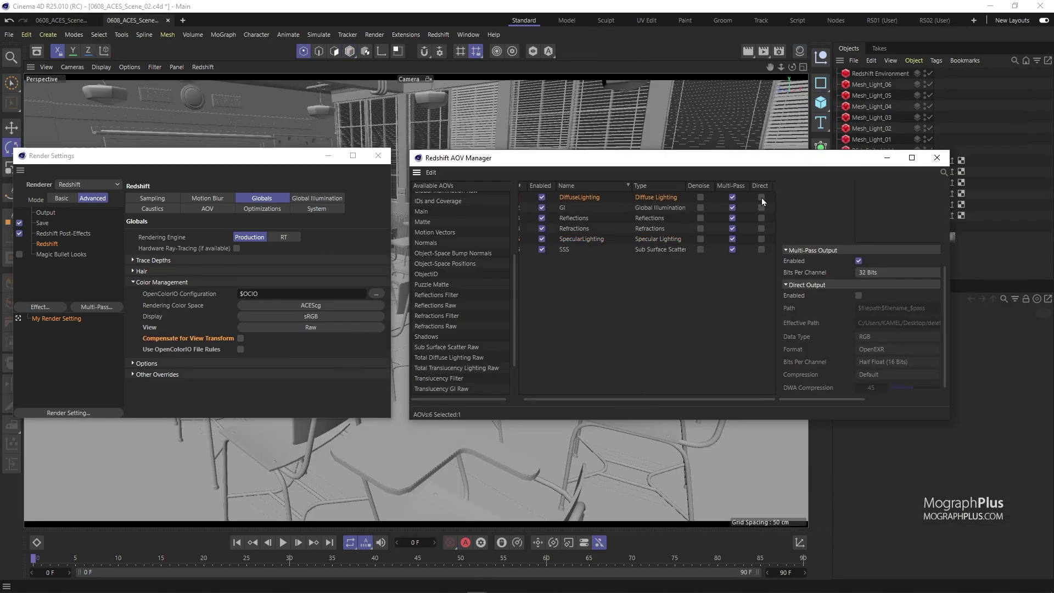
click(761, 197)
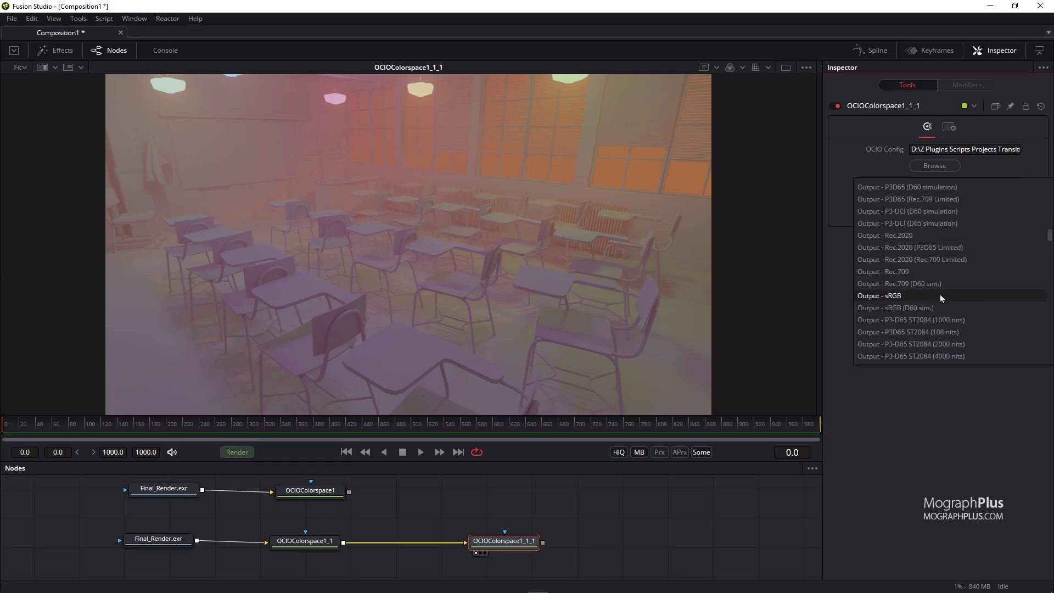
View the OCIOColorspace1 output, lower ColorCorrector1's gain toward 0.45, and shift the hues up
key(1)
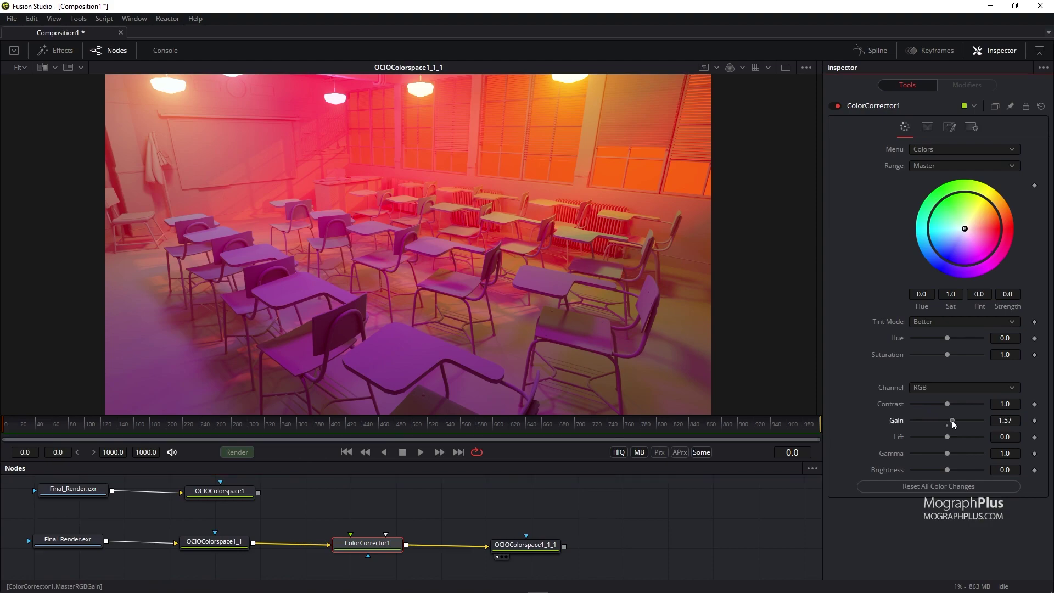
drag(952, 423, 931, 421)
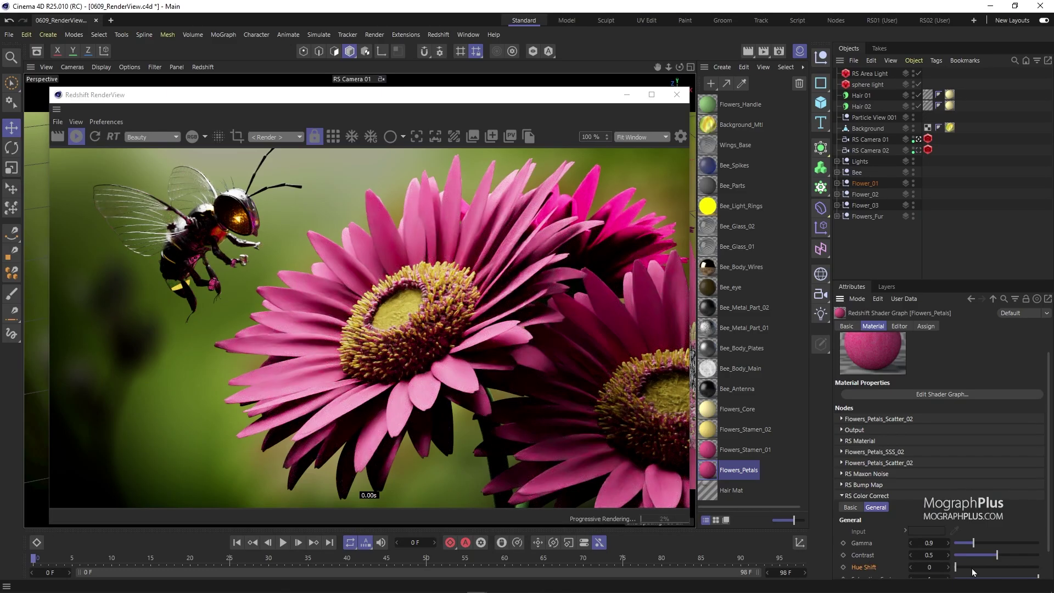
drag(972, 572, 1023, 571)
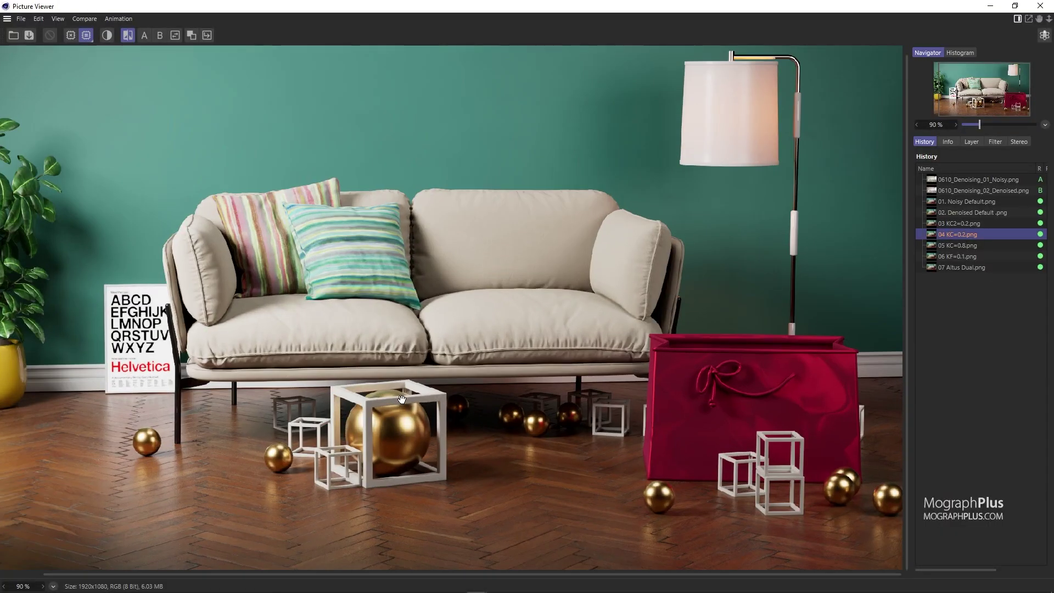
Compare the 05 KC=0.8 denoising render, then preview the Reflections, SpecularLighting and Refractions passes
drag(174, 412, 213, 412)
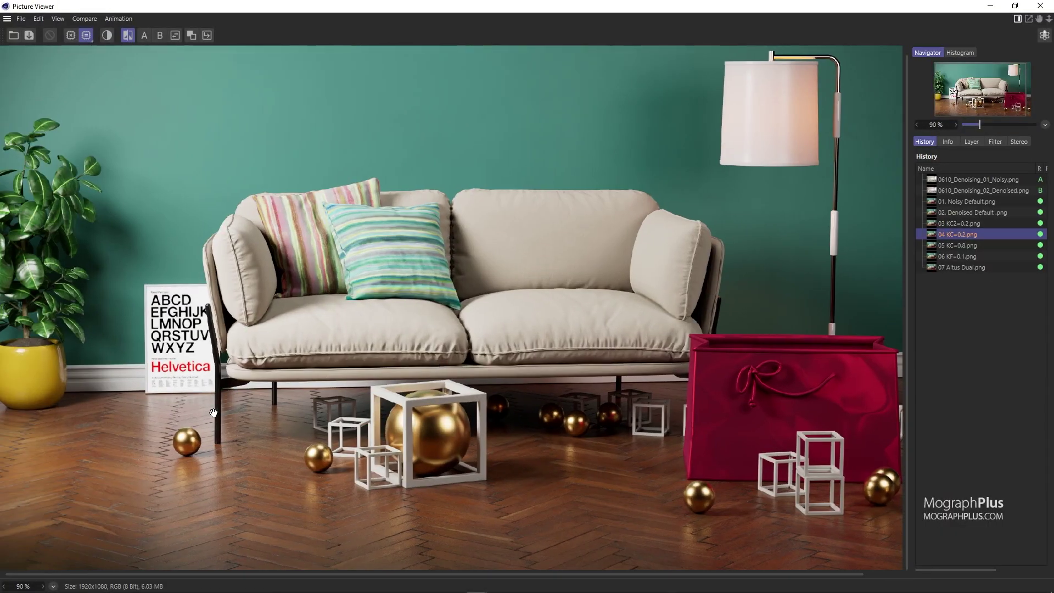
click(952, 245)
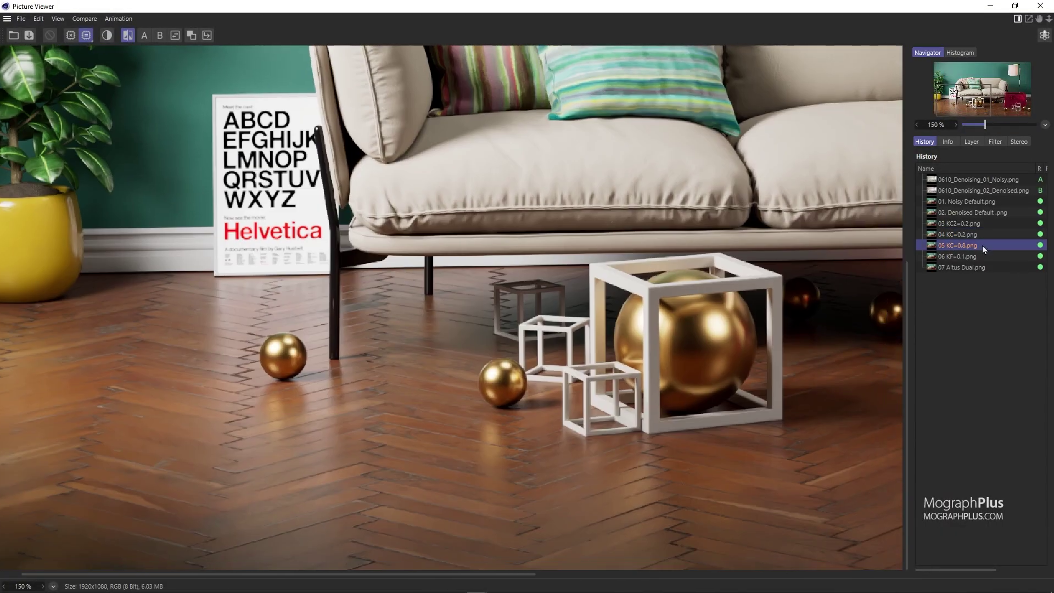
click(429, 103)
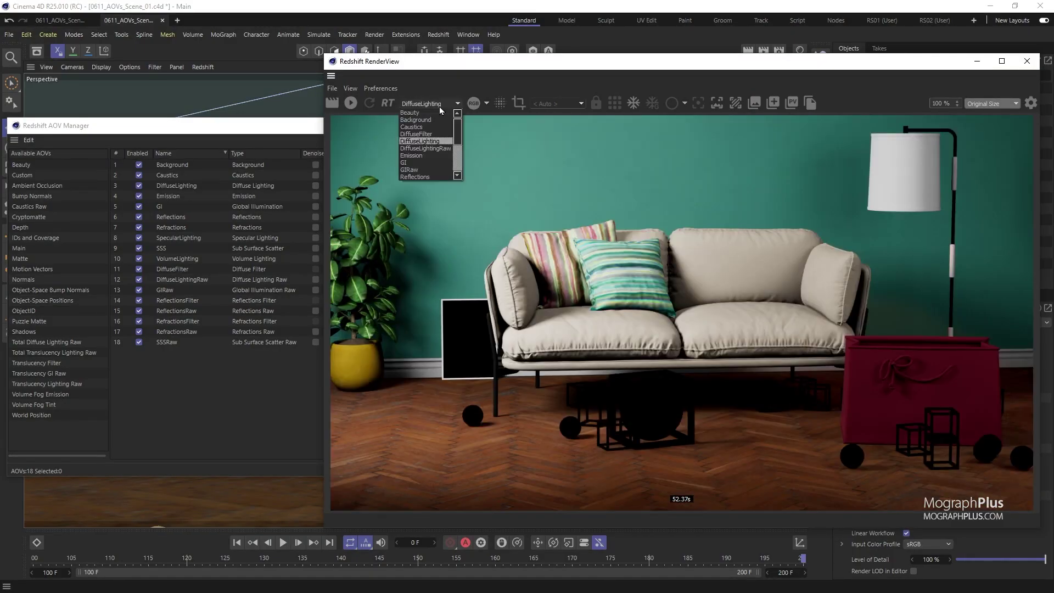
click(438, 107)
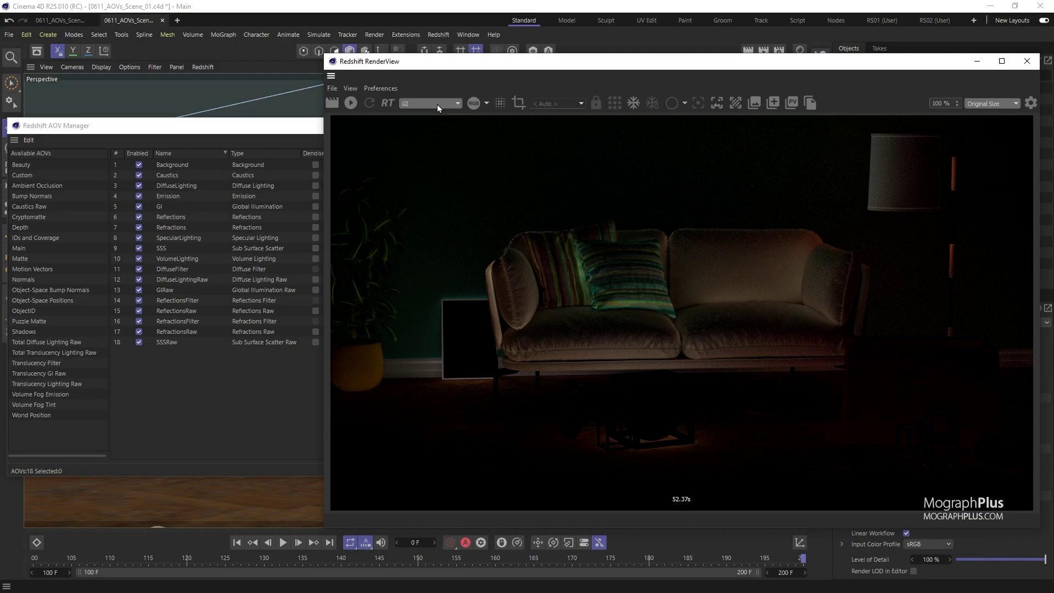
click(430, 103)
click(436, 170)
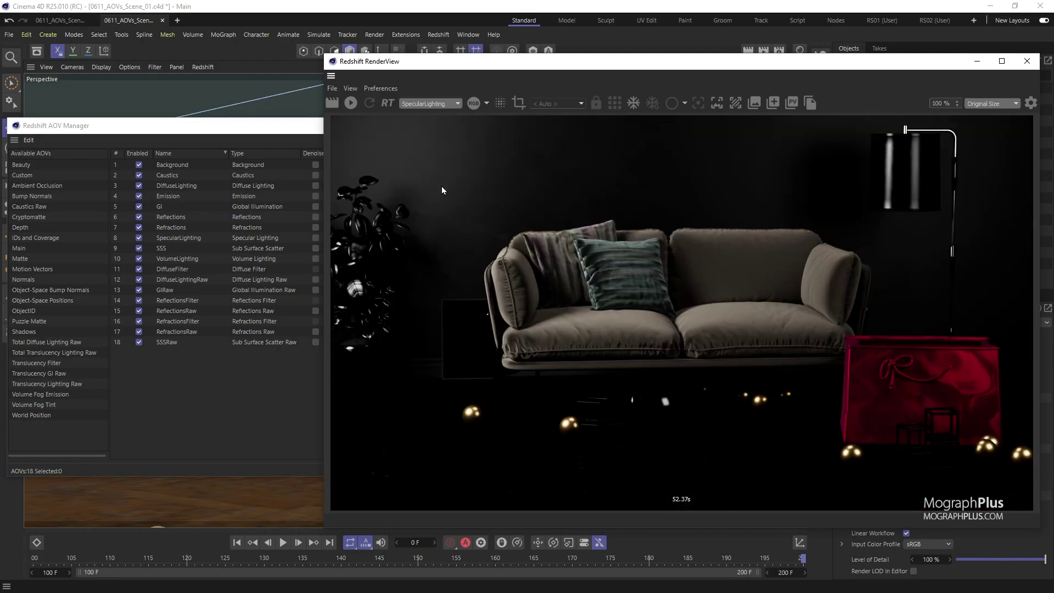
click(429, 103)
click(428, 136)
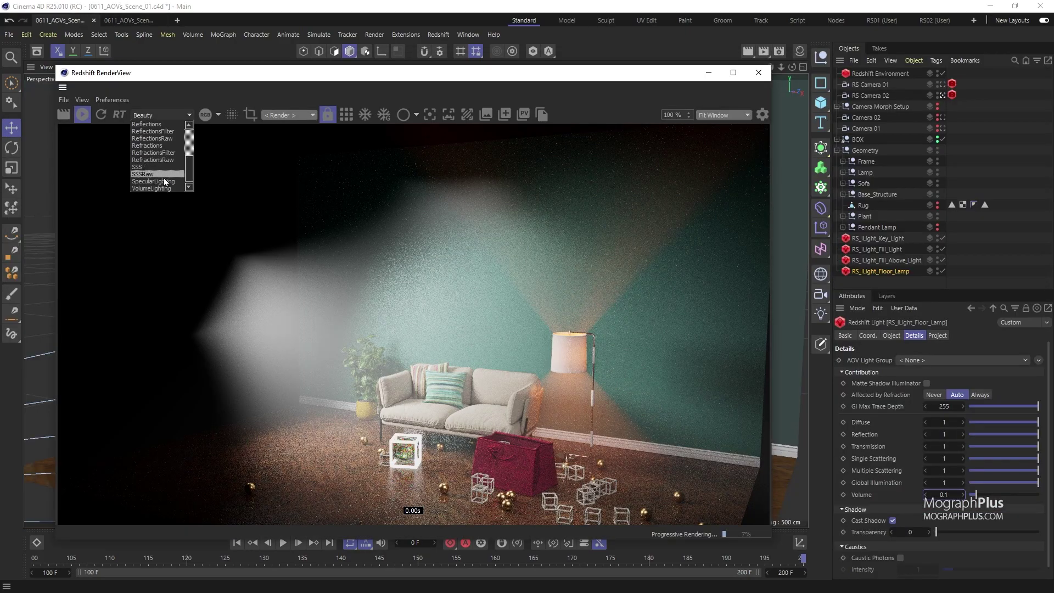
click(165, 181)
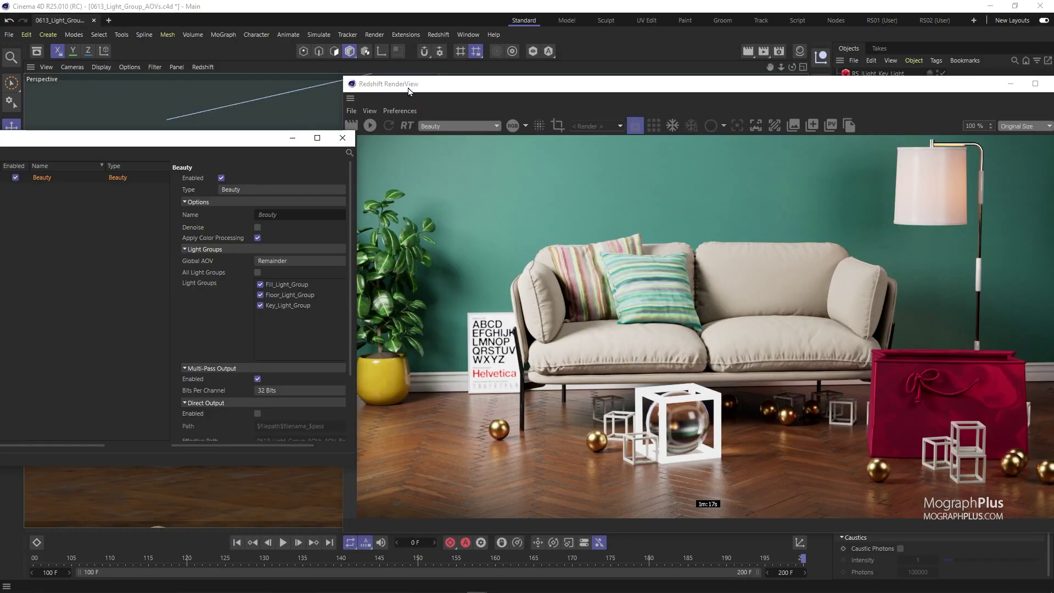
Preview the fill and floor lamp light groups and the Cryptomatte_Object pass, then return to beauty
click(458, 126)
click(451, 142)
click(458, 126)
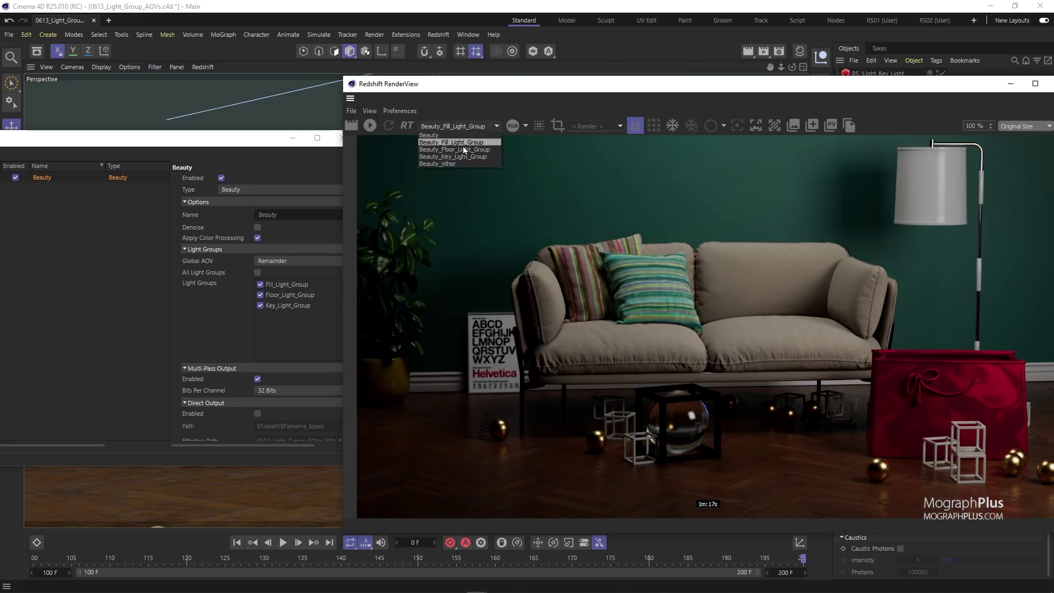
click(462, 149)
click(453, 164)
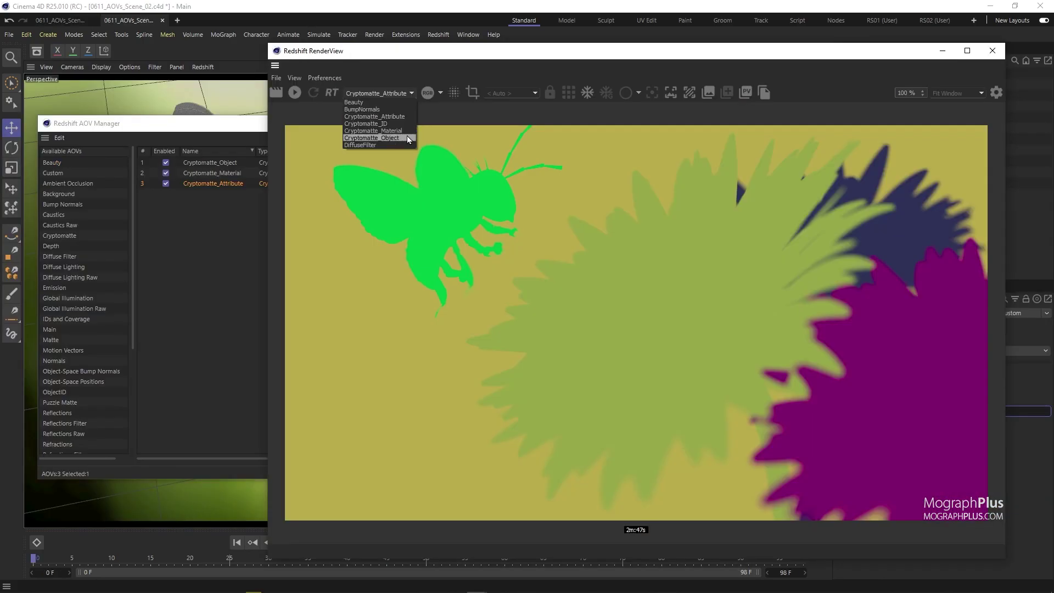
click(407, 137)
click(393, 108)
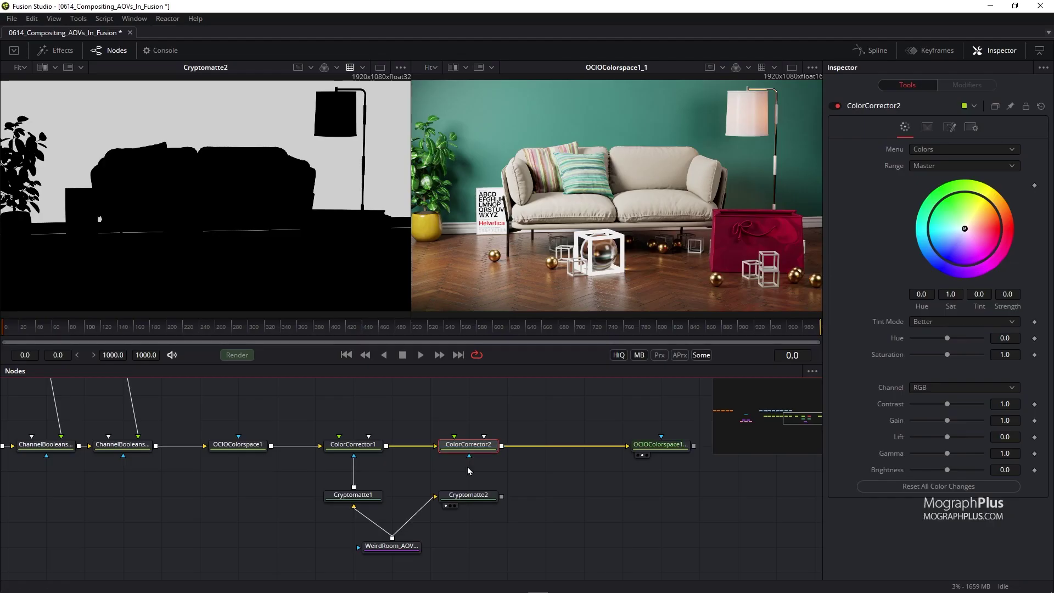
Shift the masked wall's hue toward purple, then mask ColorCorrector3 by the Green channel and raise its gain
drag(947, 338, 926, 341)
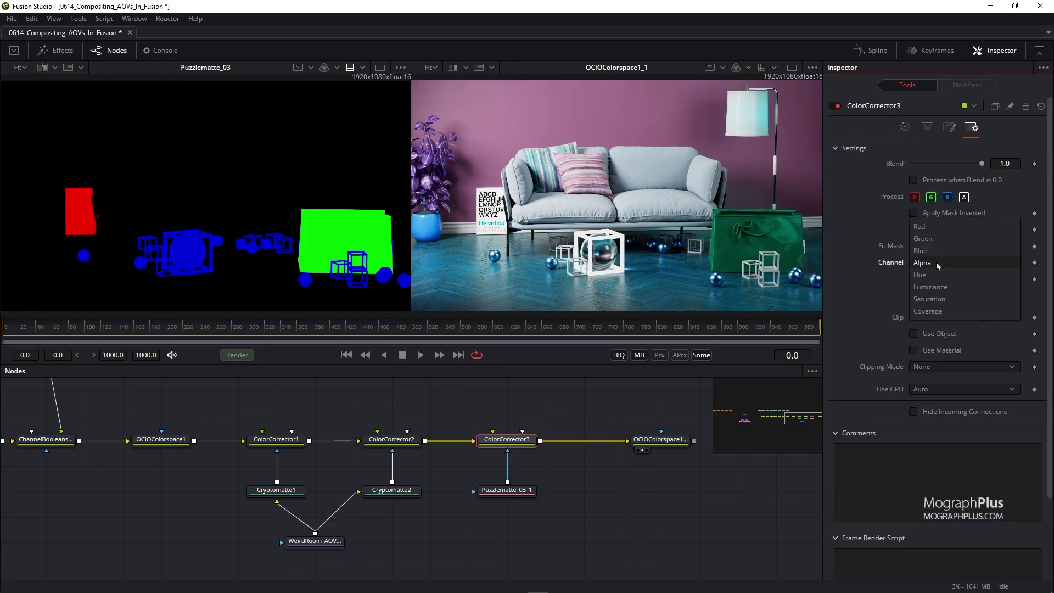
click(937, 238)
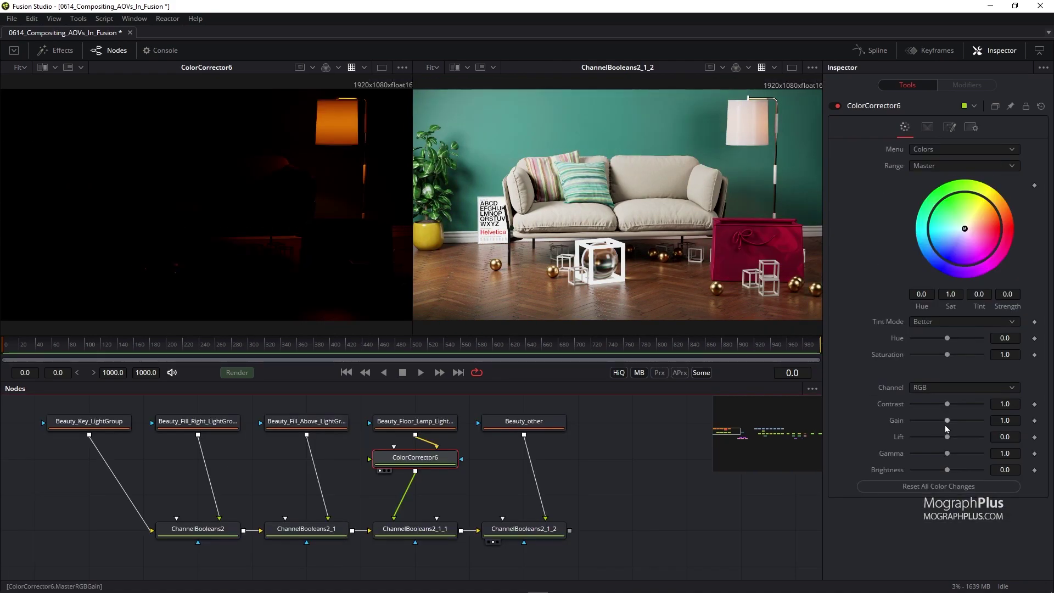
drag(945, 425, 1007, 420)
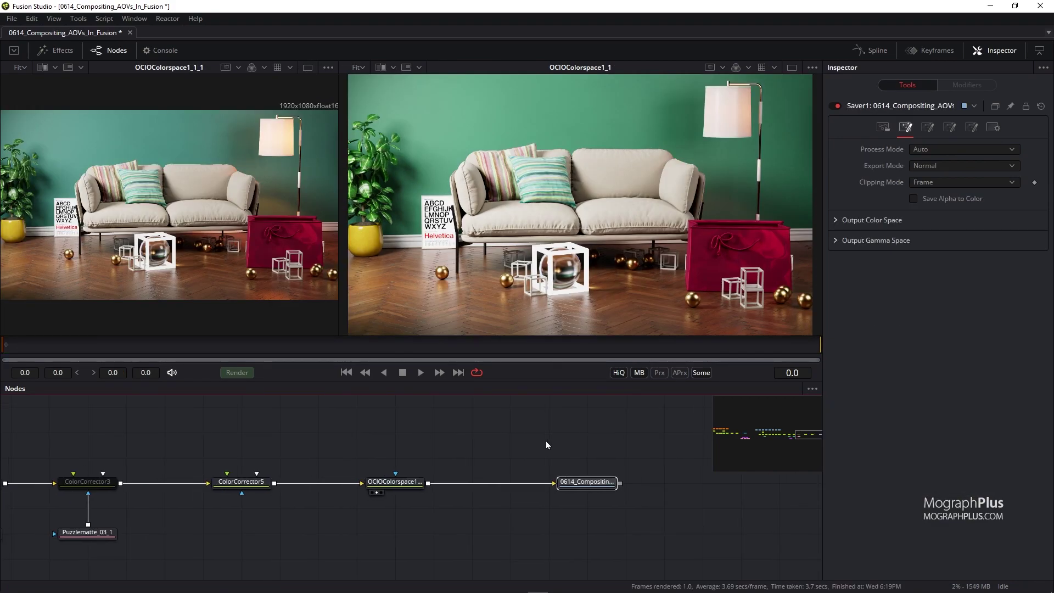
ctrl+scroll(546, 440, down, 8)
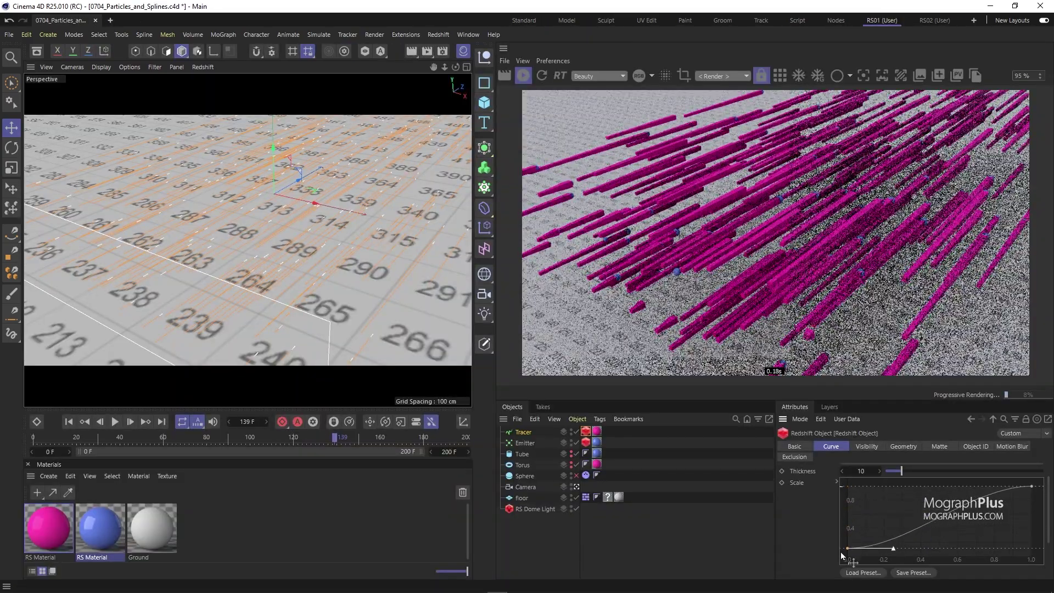
Taper the spline Object Scale curve, load a fire gradient on Emission, and set Absorption Tint purple
drag(1031, 485, 1032, 517)
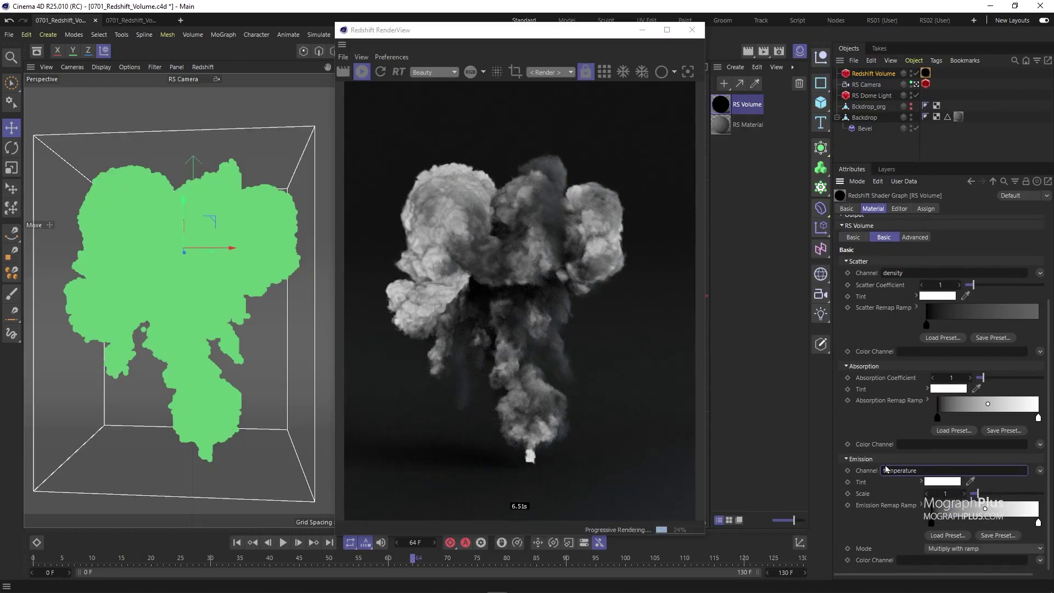
click(947, 535)
click(911, 466)
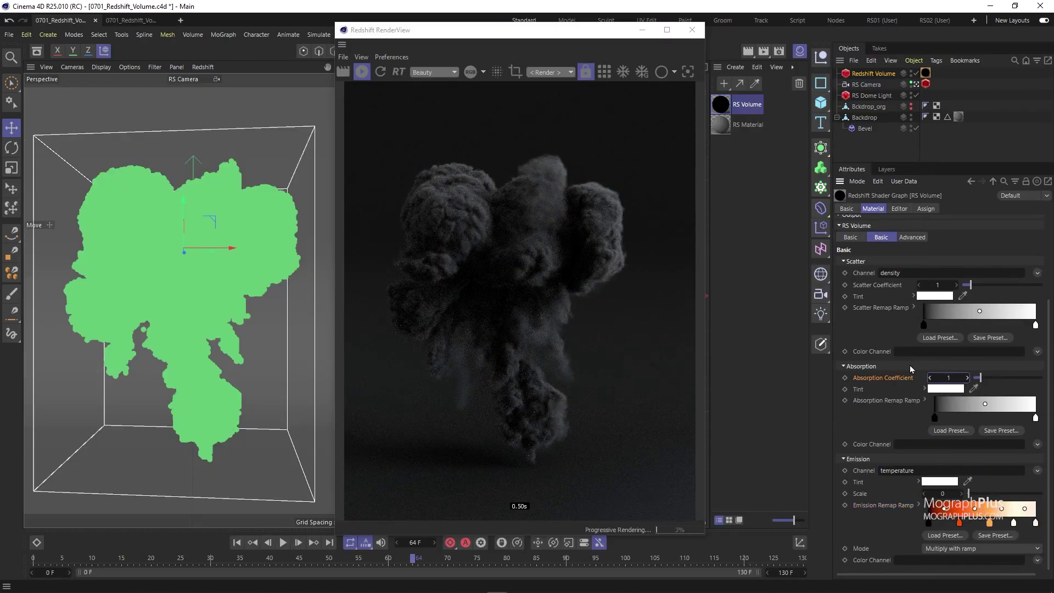
click(945, 389)
click(884, 472)
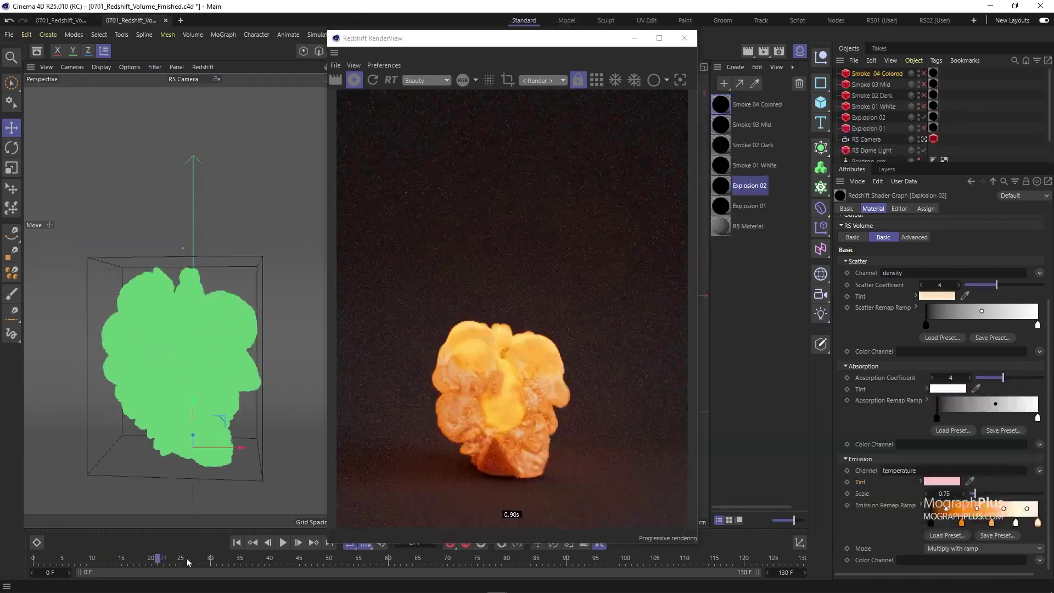
At a later frame, render Smoke 02 Dark instead of Explosion 02 with Scatter Coefficient 10
drag(187, 561, 637, 559)
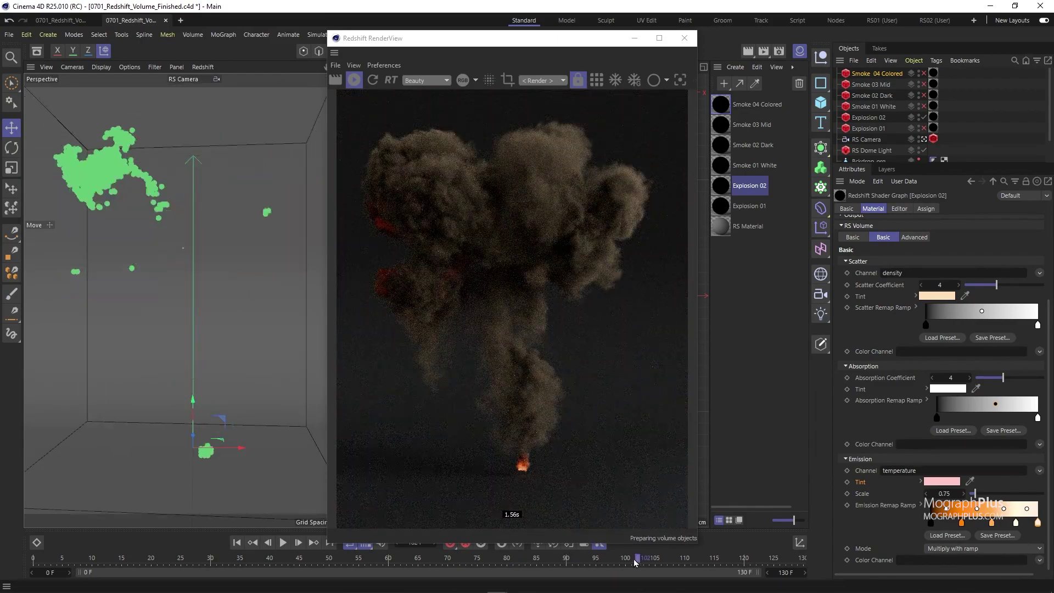
click(923, 117)
click(924, 95)
click(933, 95)
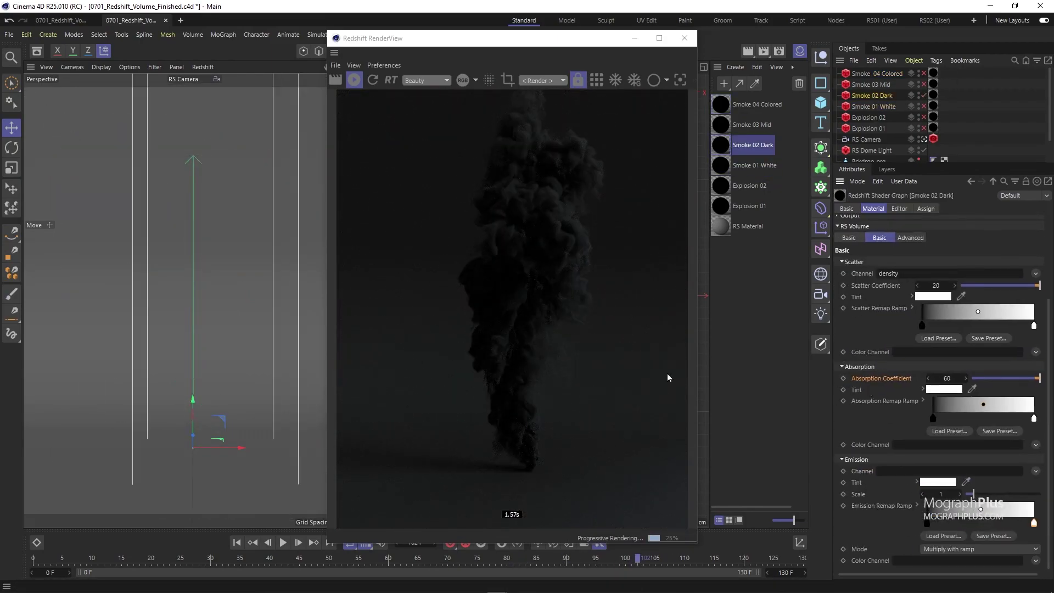
double_click(936, 285)
text(10)
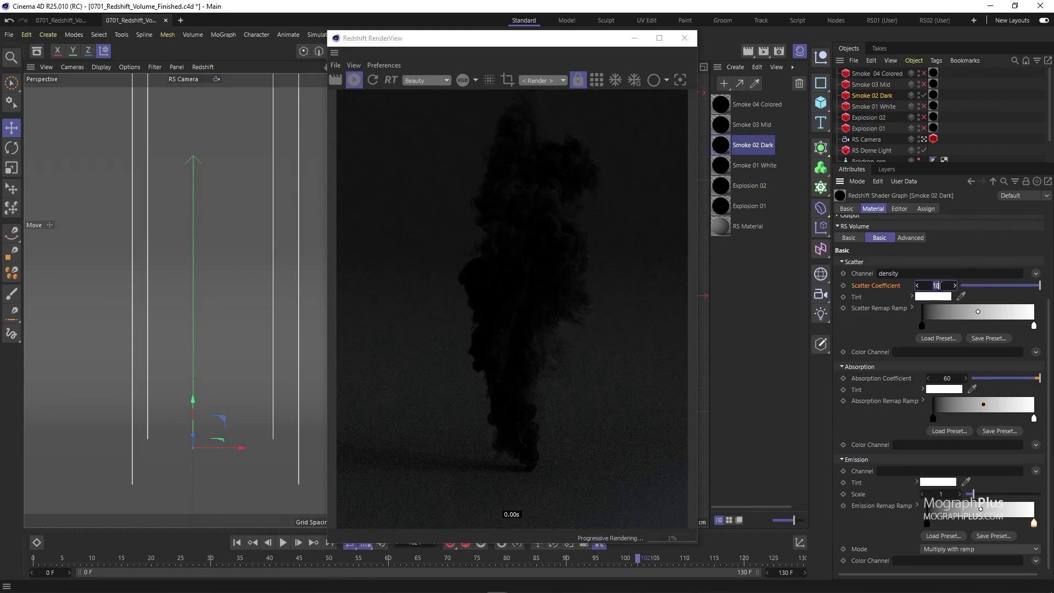
Switch rendering from Smoke 02 Dark to Smoke 03 Mid, then to Smoke 04 Colored
click(924, 95)
click(924, 84)
click(871, 84)
click(765, 122)
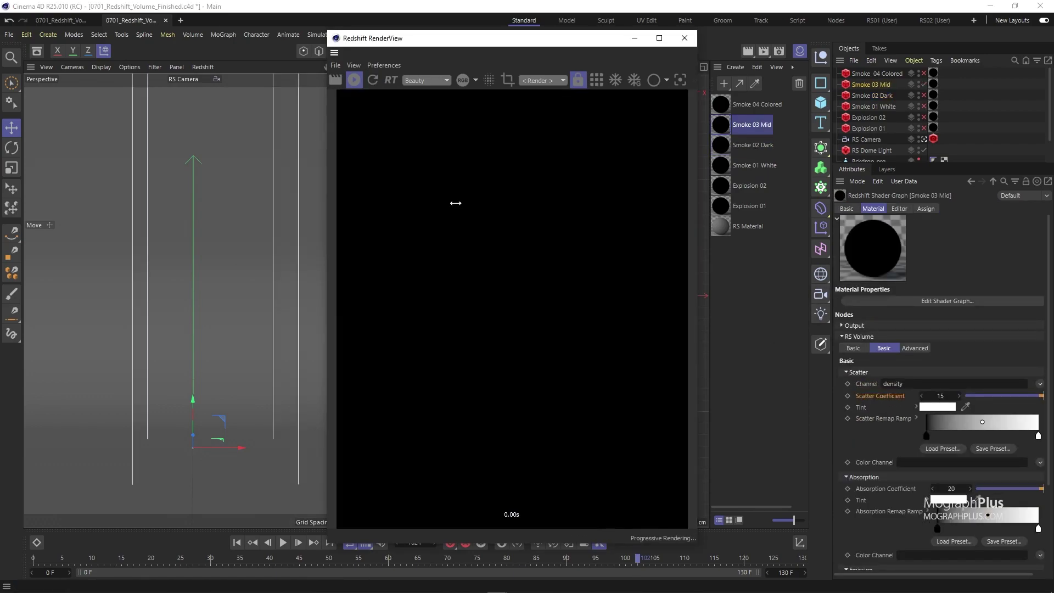
click(757, 104)
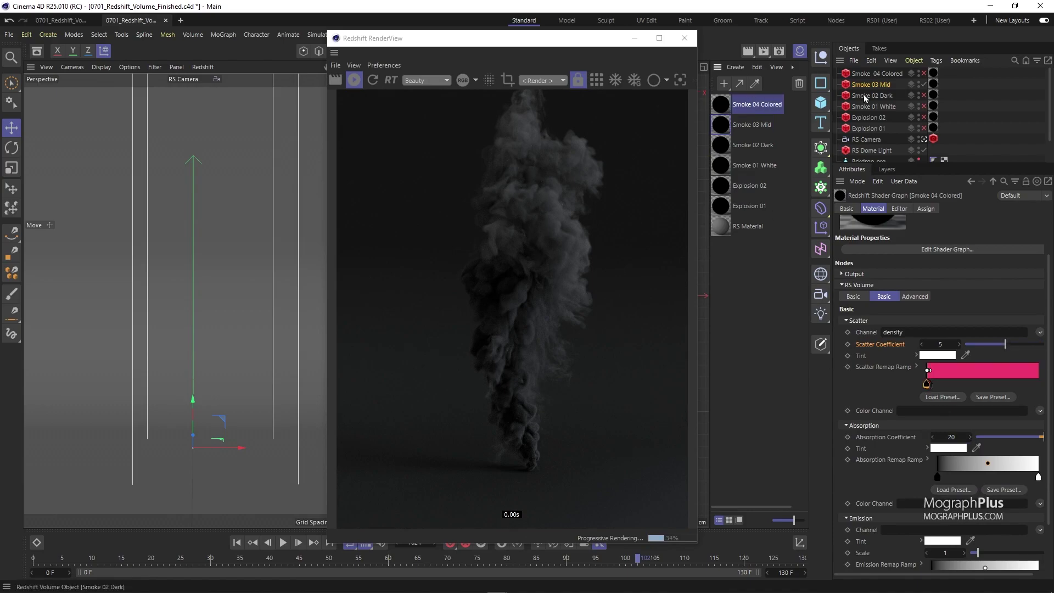